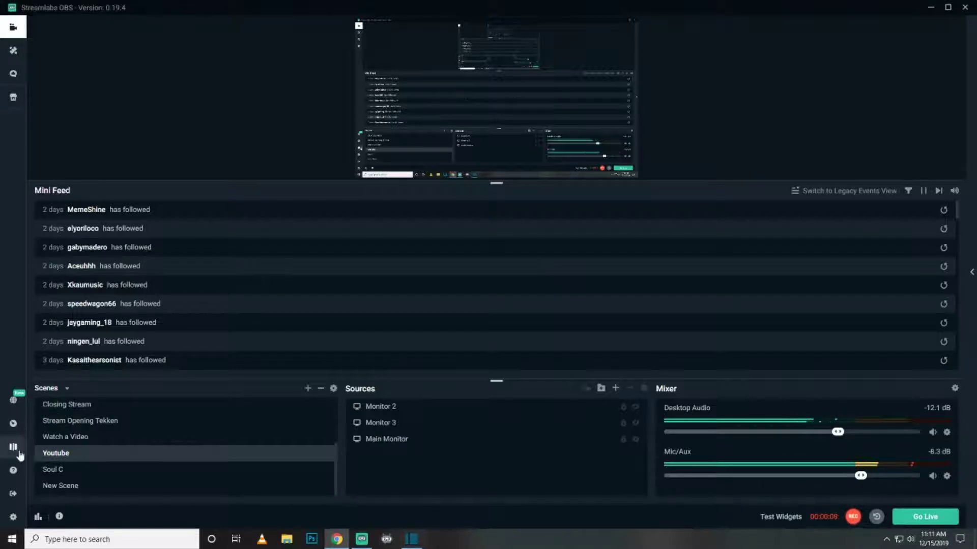
# Open the Settings window on its General page from the sidebar gear.
pyautogui.click(13, 517)
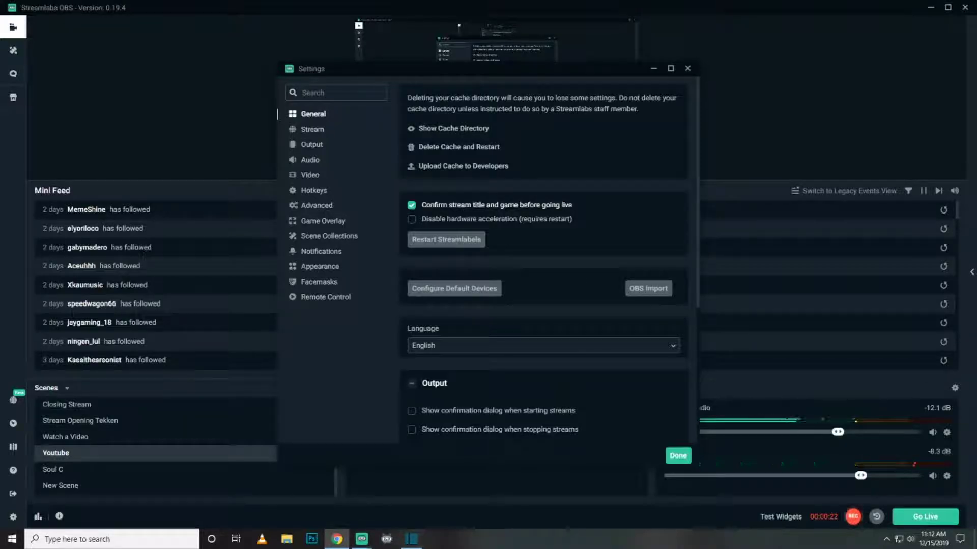
# Refocus the app and view the Stream page with multistream and the Twitch account.
pyautogui.click(343, 331)
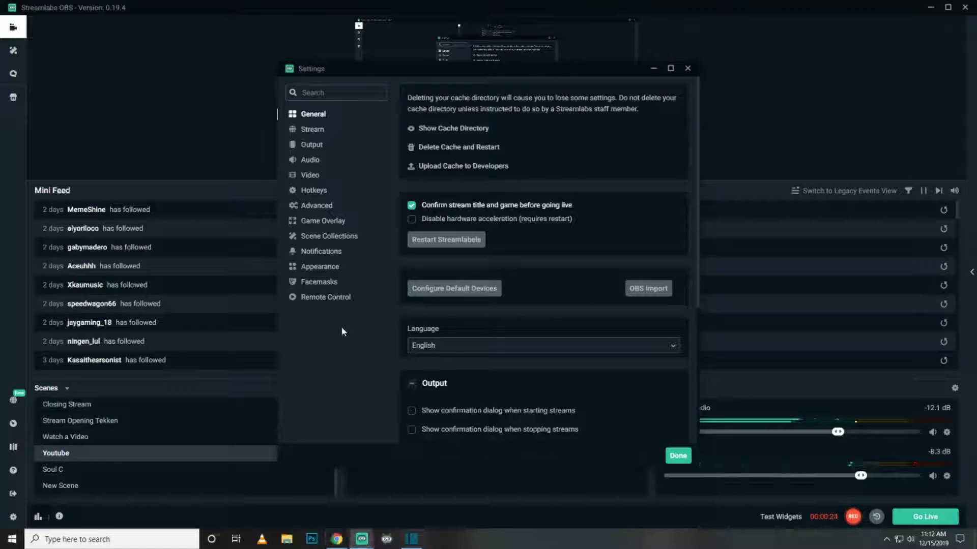
pyautogui.click(312, 145)
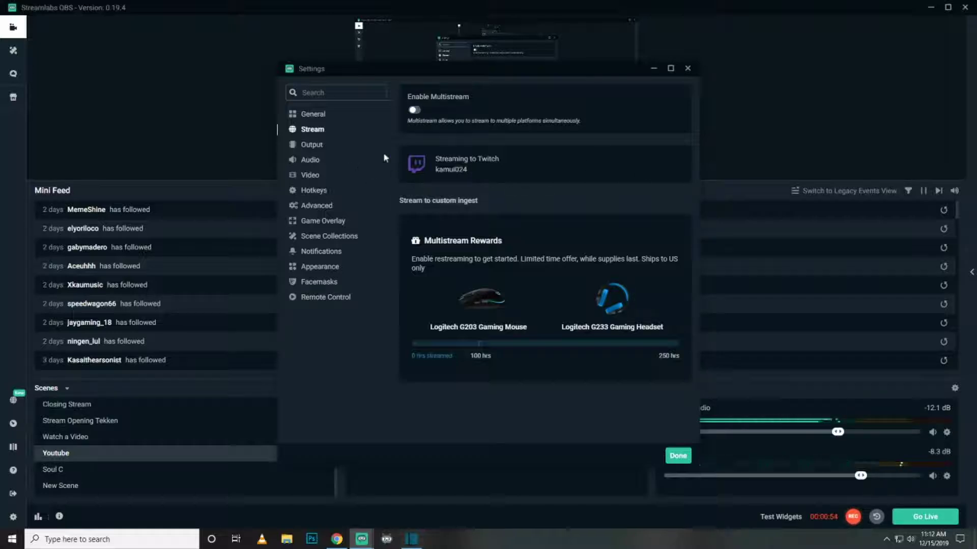
# View the Output page's streaming encoder, bitrate and keyframe settings.
pyautogui.click(318, 148)
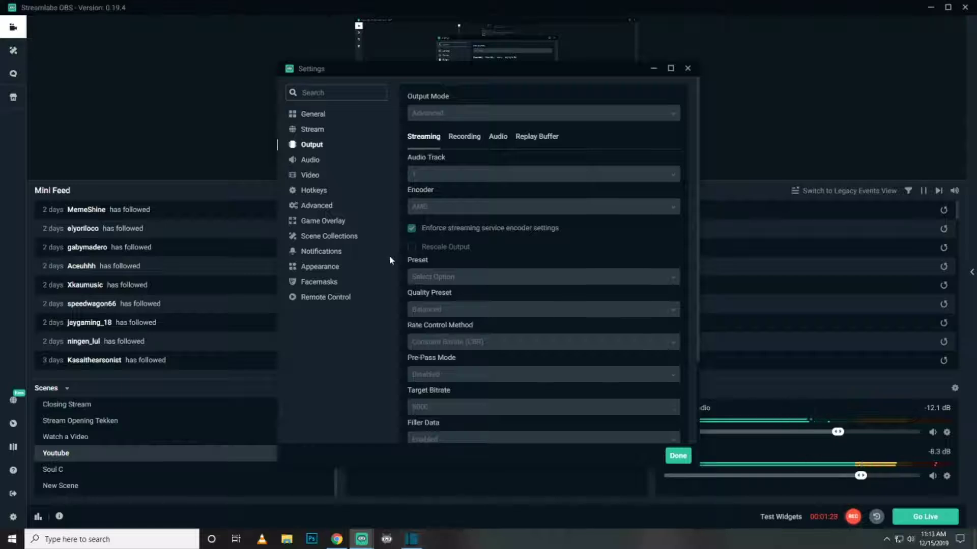
pyautogui.scroll(-1, 462, 274)
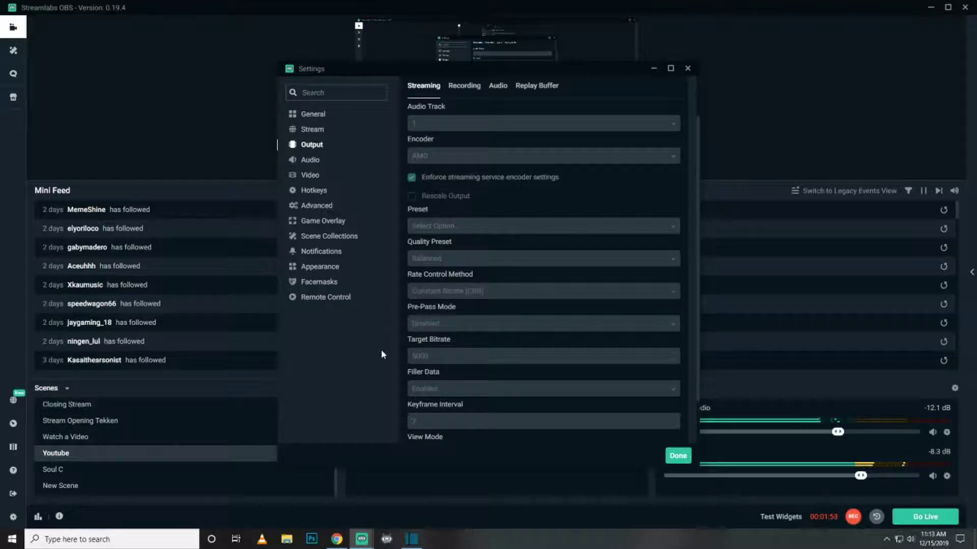
pyautogui.scroll(-2, 467, 301)
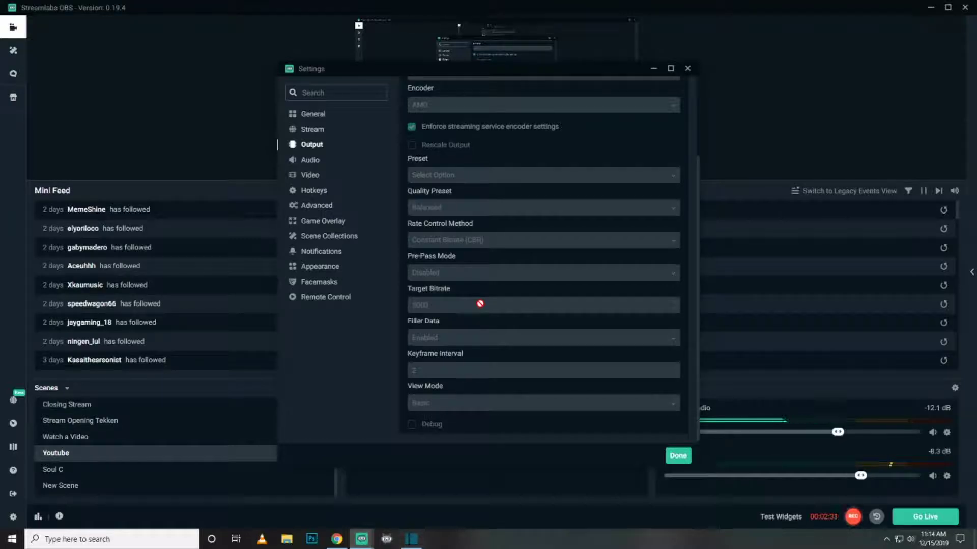
pyautogui.scroll(-1, 489, 313)
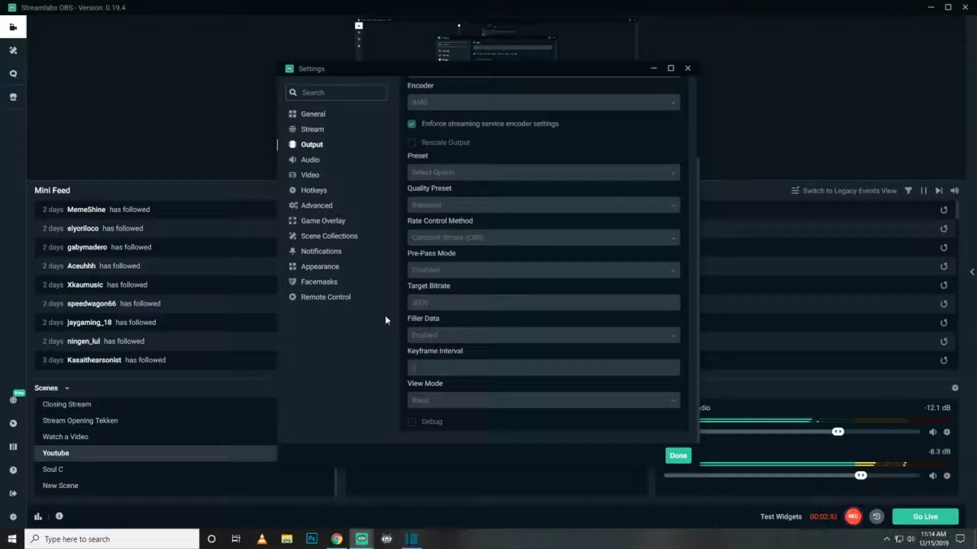
# View the Audio page: 44.1 kHz, stereo, desktop audio and microphone devices.
pyautogui.click(308, 161)
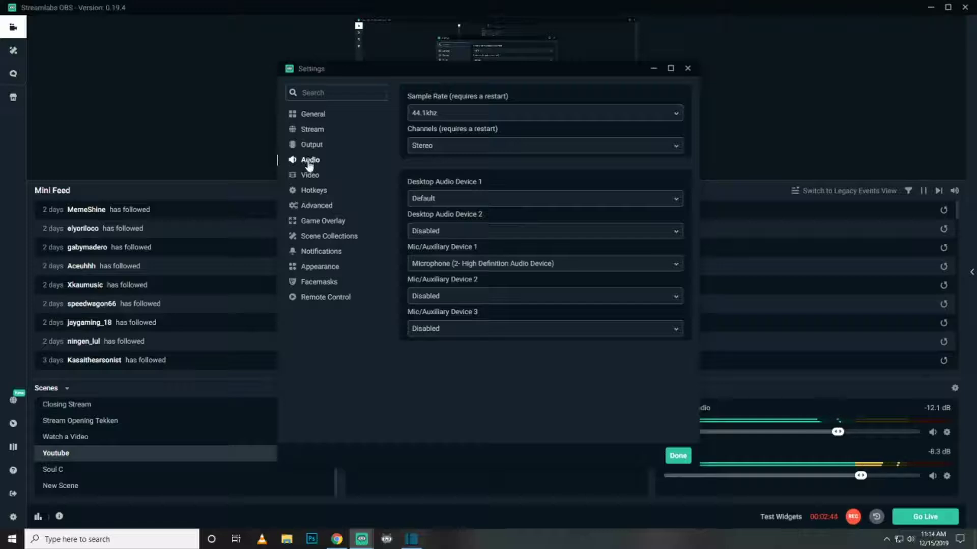
# View the Video page's canvas and output resolutions, downscale filter and frame rate.
pyautogui.click(306, 177)
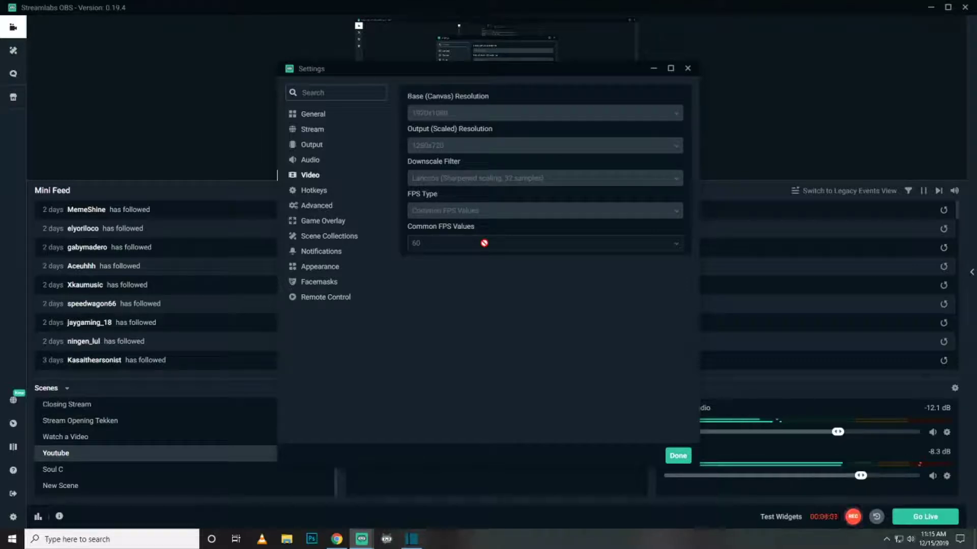
# Review the Hotkeys, Advanced, Notifications, Appearance, Face Mask and Remote Control pages, then close Settings.
pyautogui.click(313, 193)
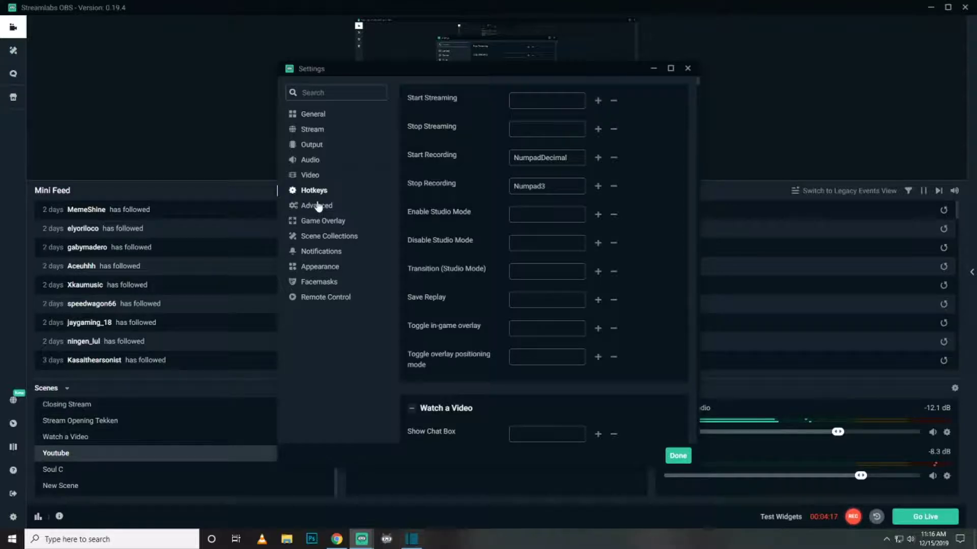
pyautogui.click(318, 210)
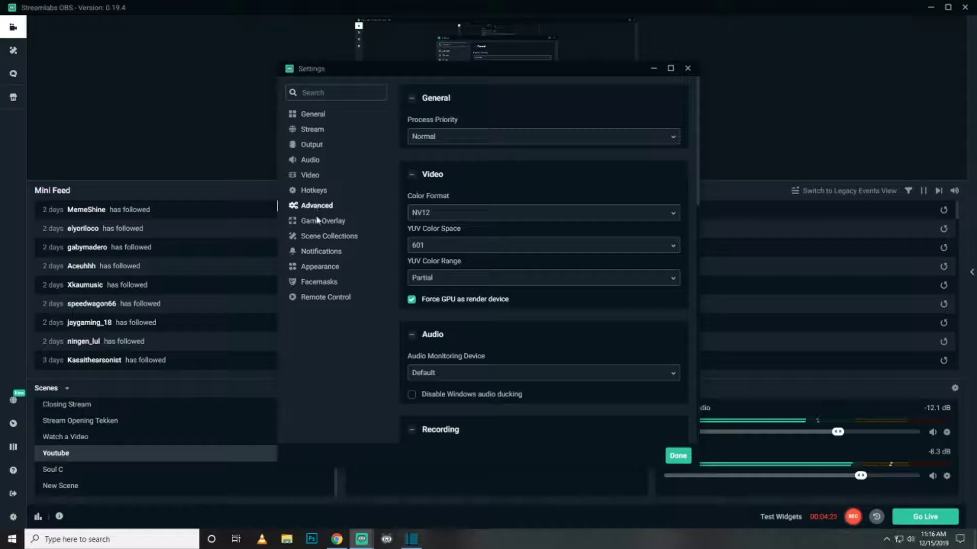
pyautogui.click(317, 221)
pyautogui.click(316, 252)
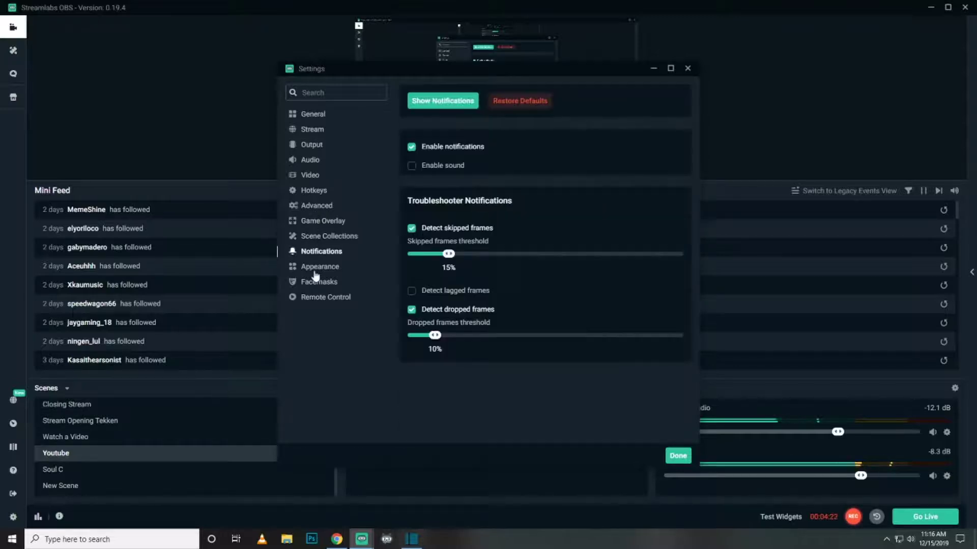
pyautogui.click(317, 282)
pyautogui.click(317, 297)
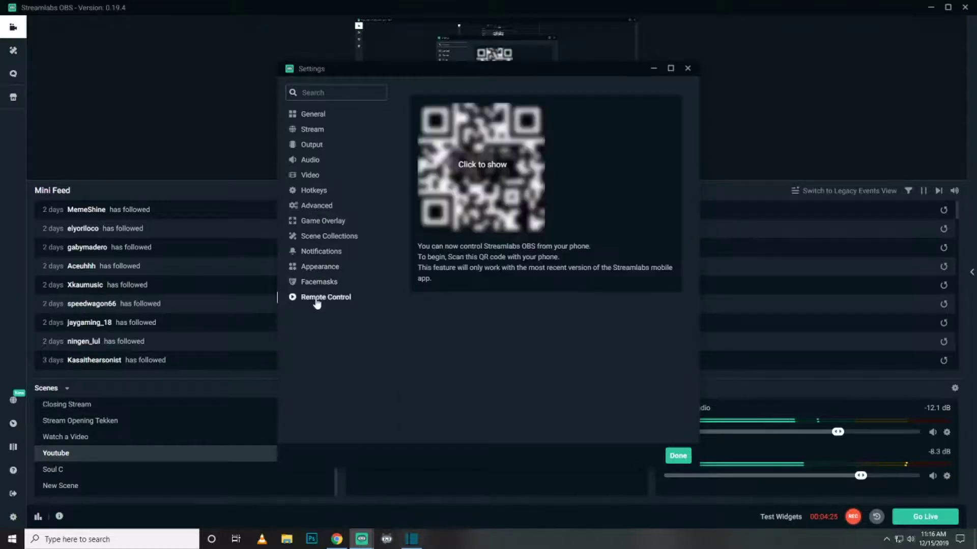
pyautogui.click(688, 69)
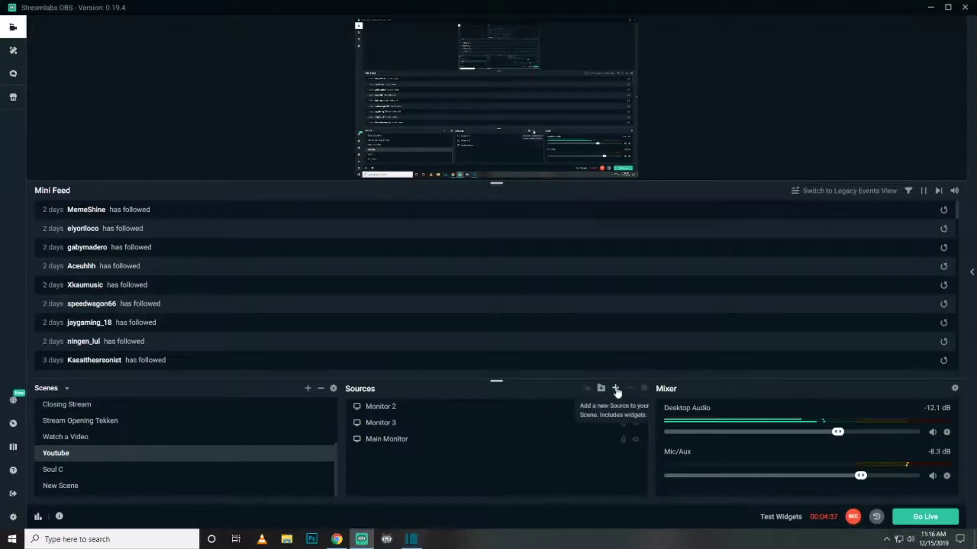
# Add a new Alertbox widget source to the scene.
pyautogui.click(615, 388)
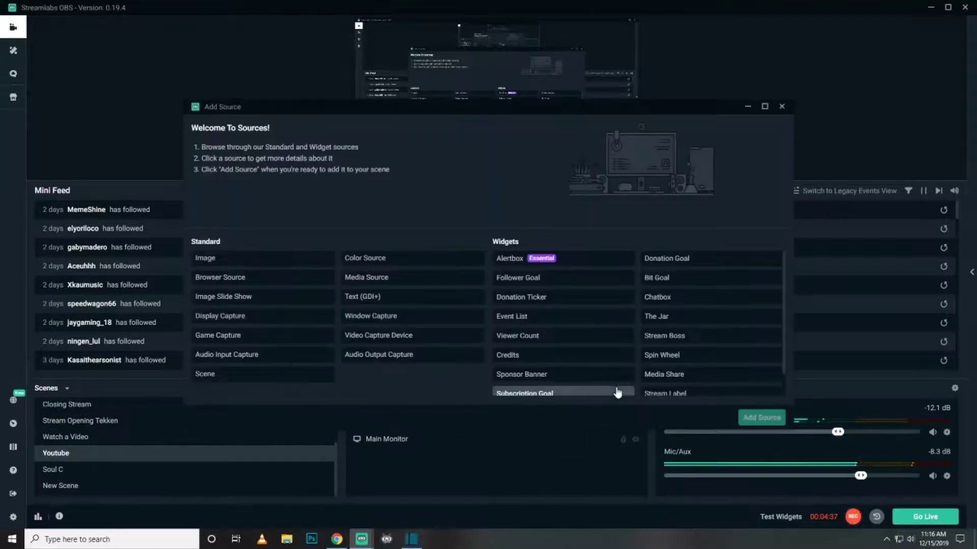
pyautogui.click(515, 260)
pyautogui.click(755, 418)
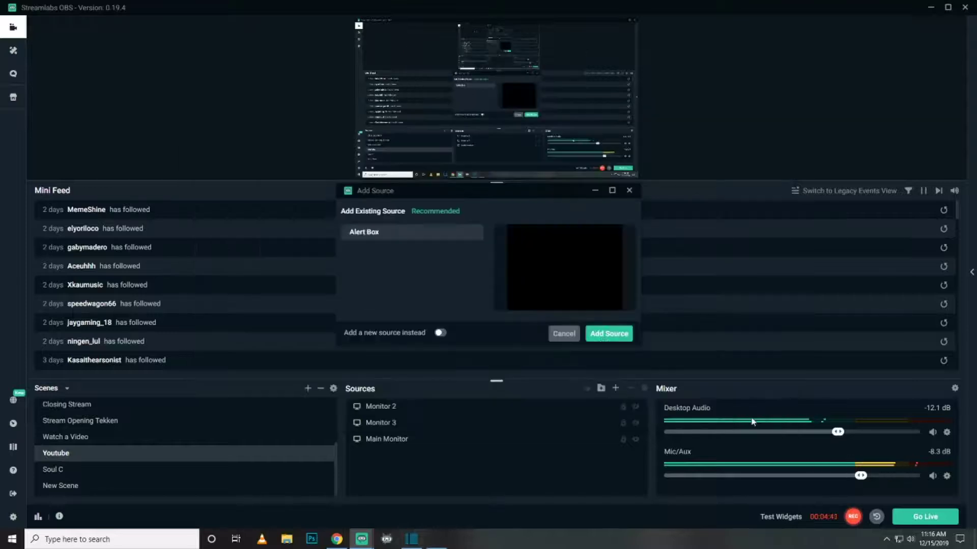
pyautogui.click(440, 333)
pyautogui.click(610, 333)
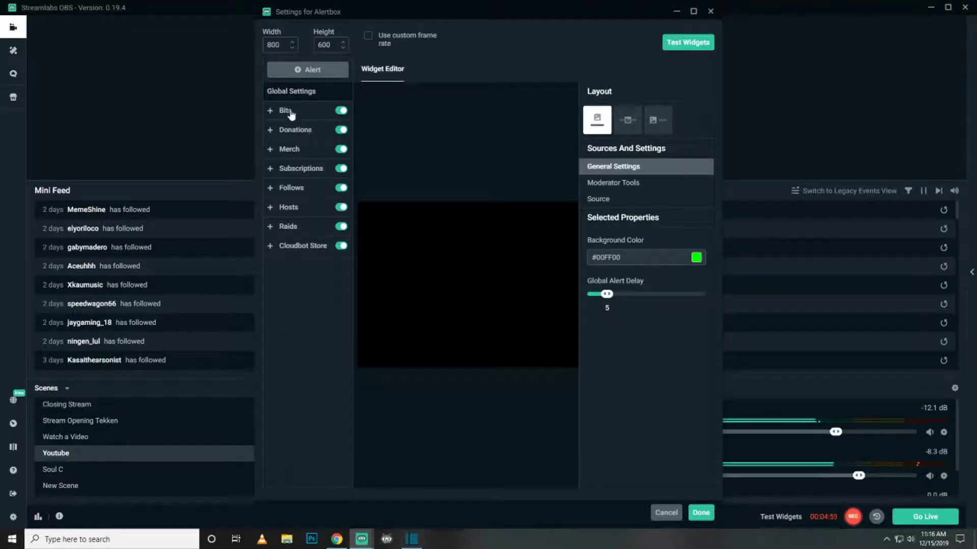
# Inspect the Bits, Donations, Merch, Subscriptions, Follows, Hosts and Raids alert settings.
pyautogui.click(272, 114)
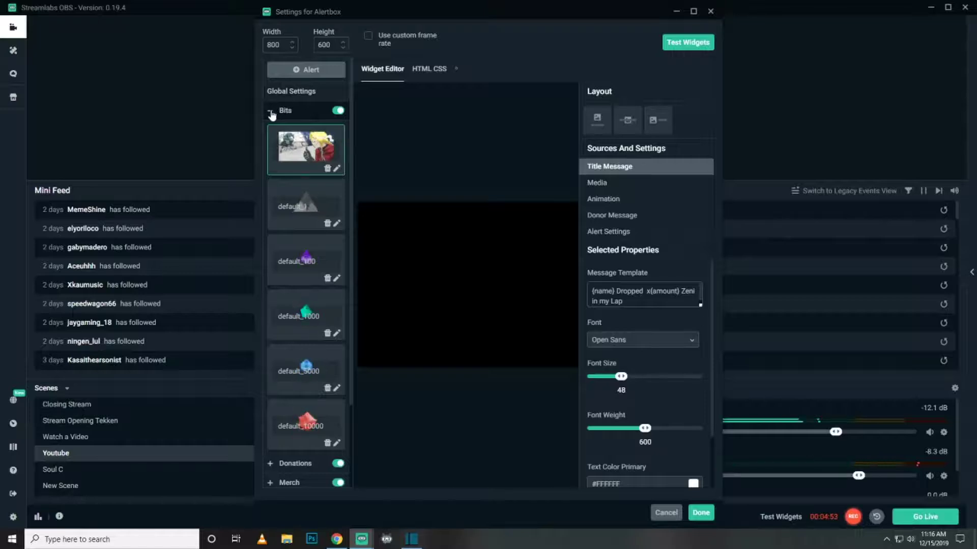
pyautogui.click(272, 113)
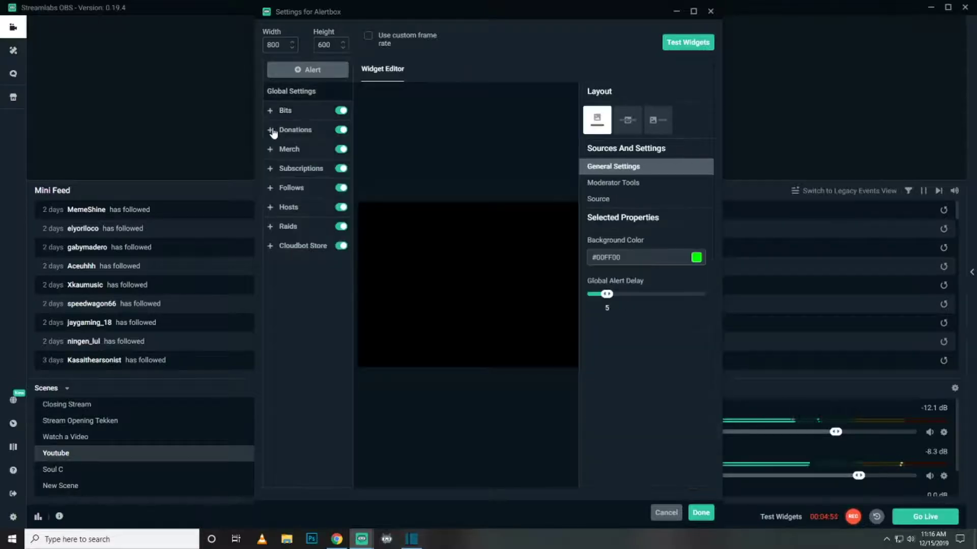
pyautogui.click(271, 131)
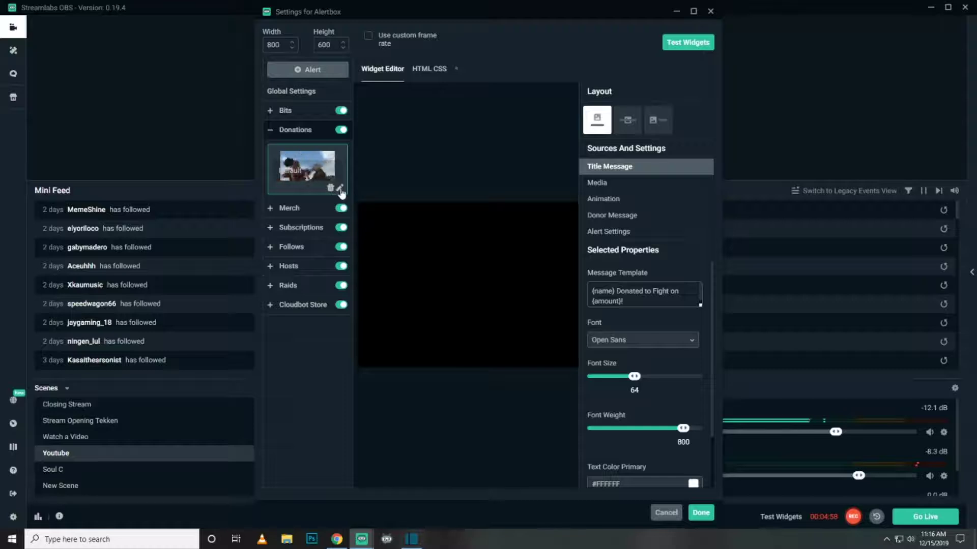
pyautogui.click(271, 131)
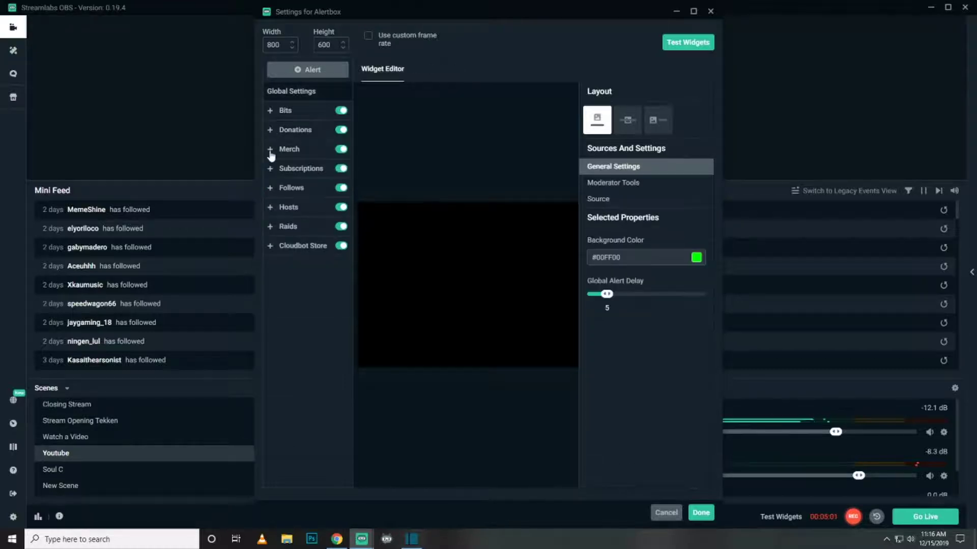
pyautogui.click(271, 152)
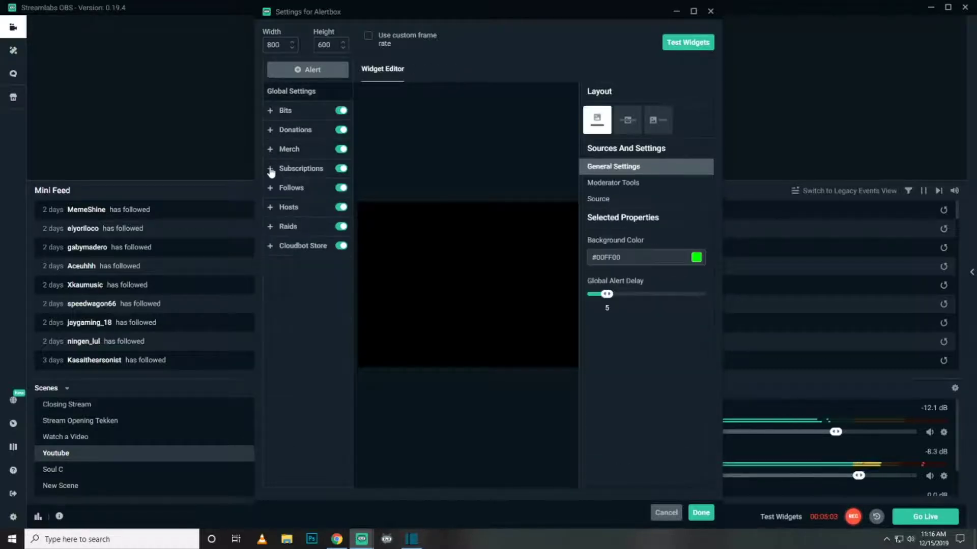
pyautogui.click(270, 170)
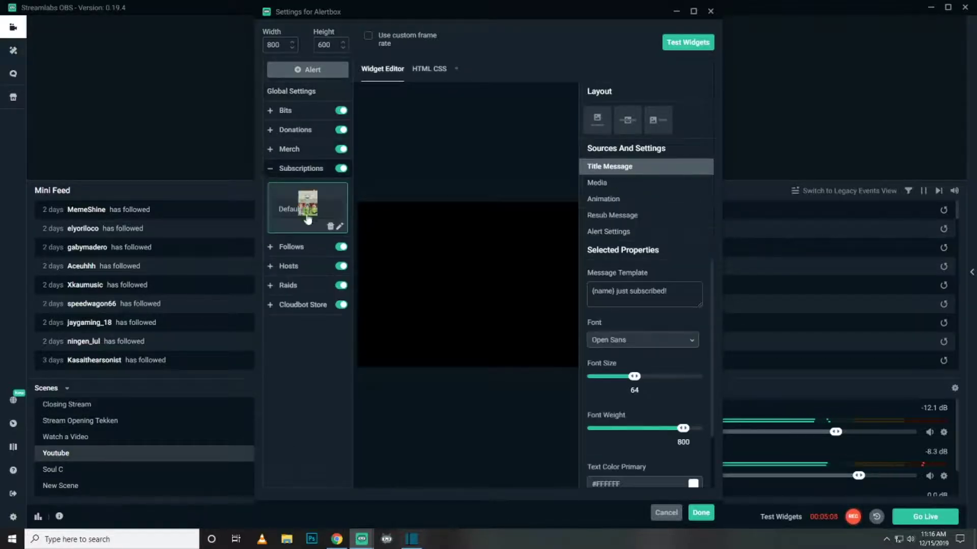
pyautogui.click(271, 168)
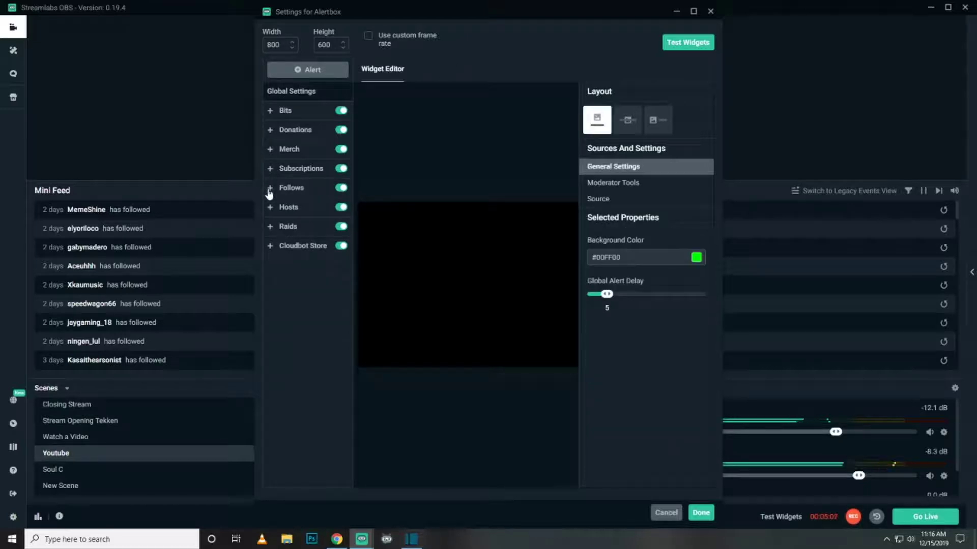
pyautogui.click(269, 190)
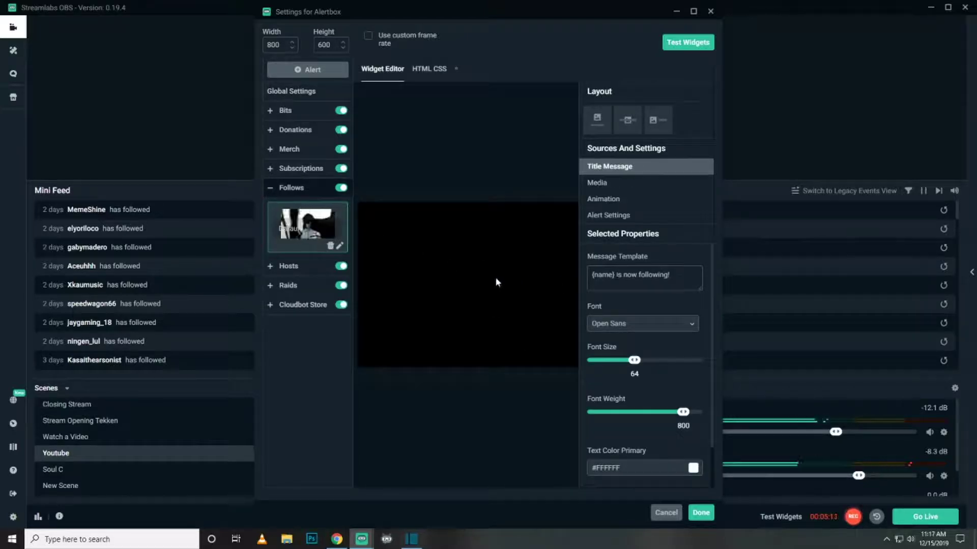
pyautogui.click(287, 267)
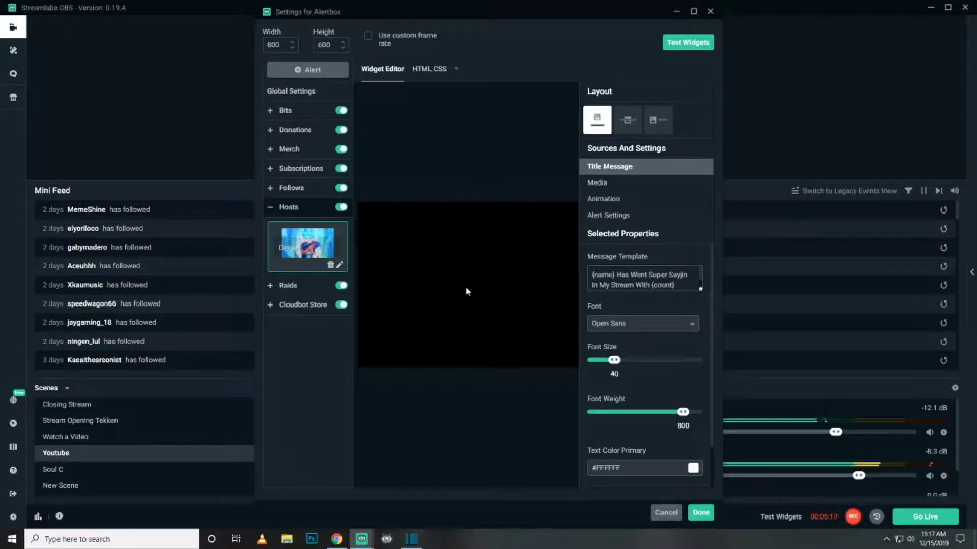
pyautogui.click(270, 287)
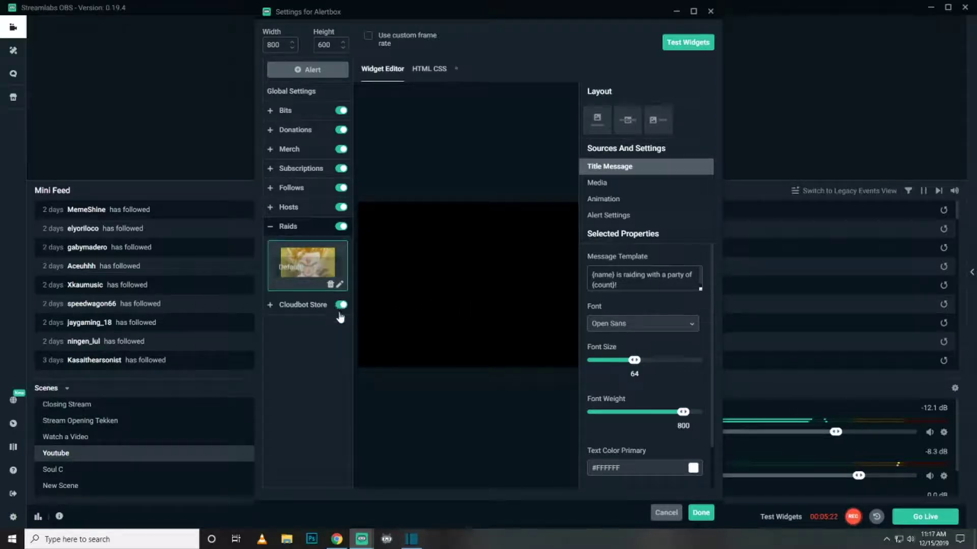
pyautogui.click(269, 226)
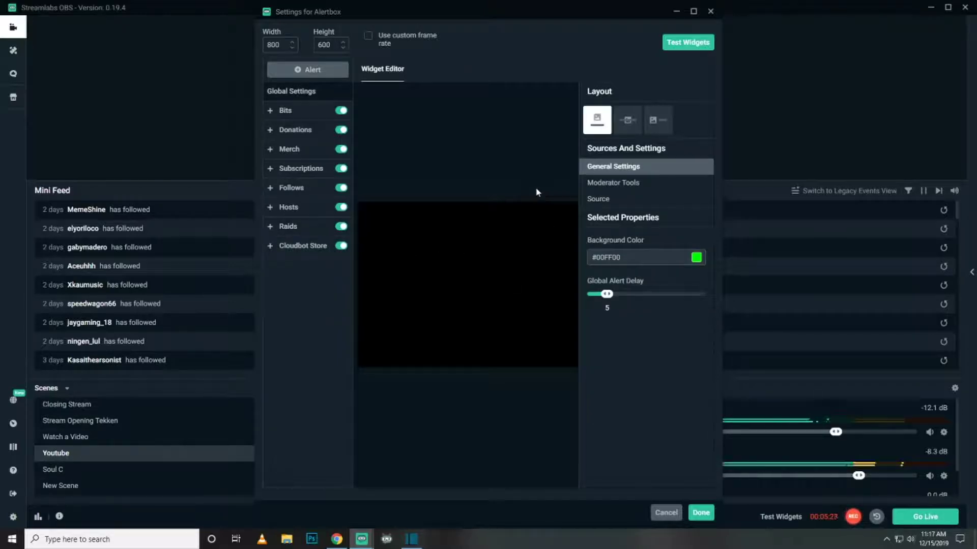
# Play test follow, subscription, donation and bits alerts, then close the Alertbox settings.
pyautogui.click(682, 44)
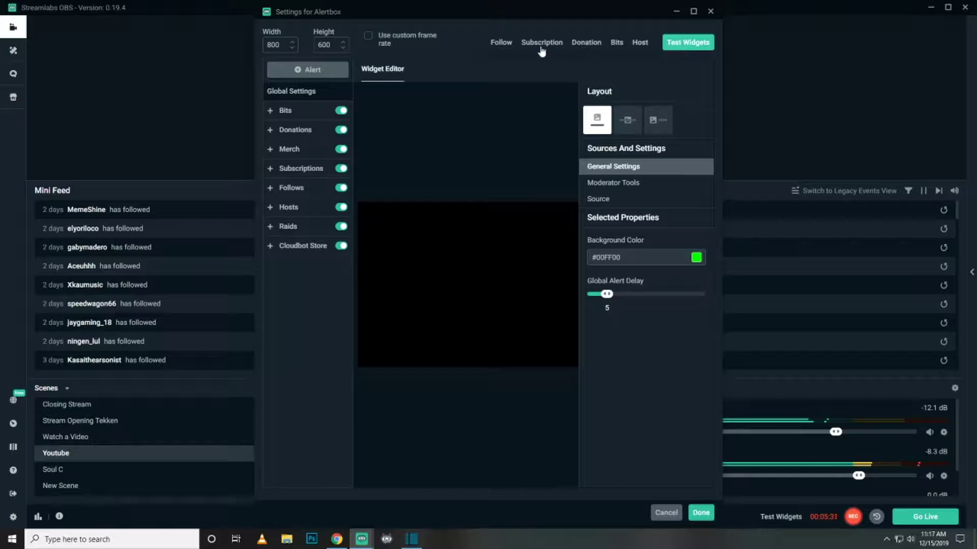
pyautogui.click(506, 43)
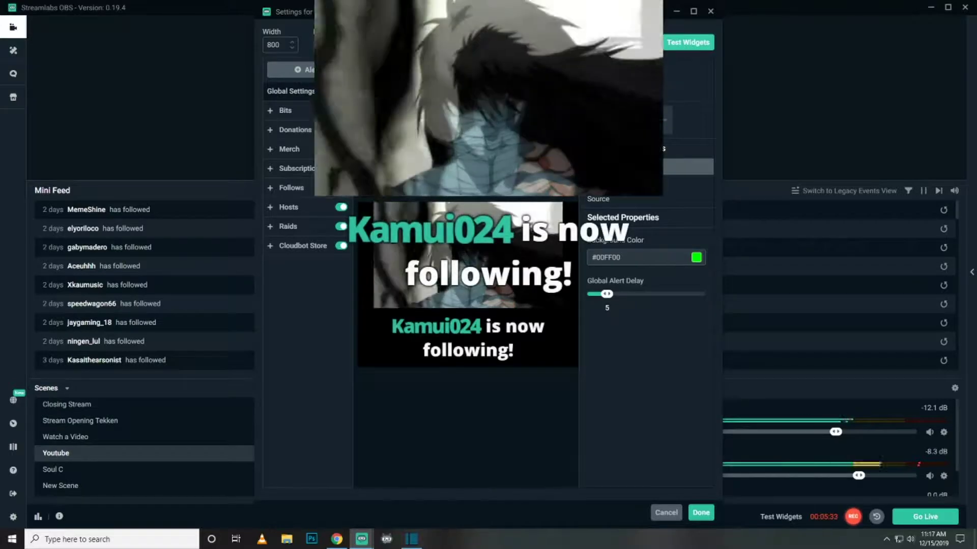
pyautogui.click(537, 43)
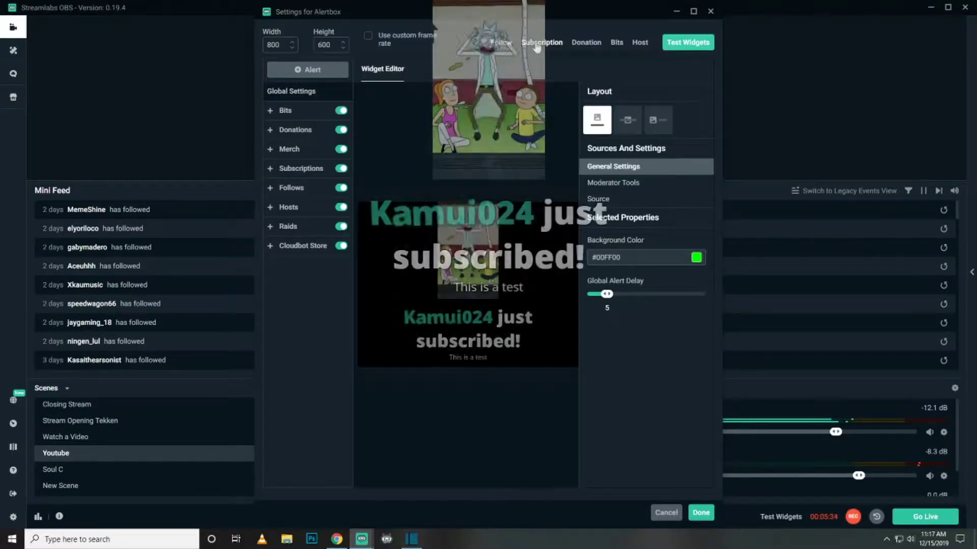
pyautogui.click(585, 44)
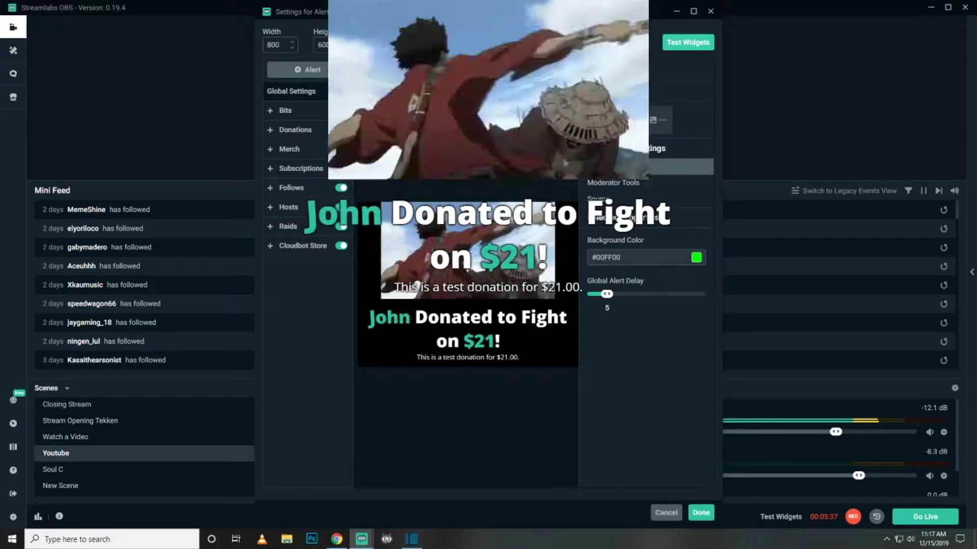
pyautogui.click(622, 44)
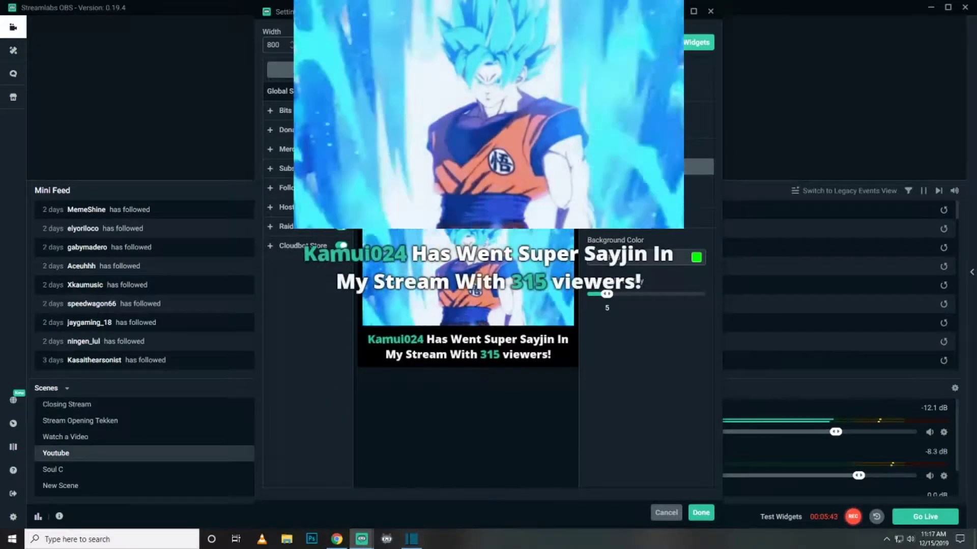
pyautogui.click(702, 512)
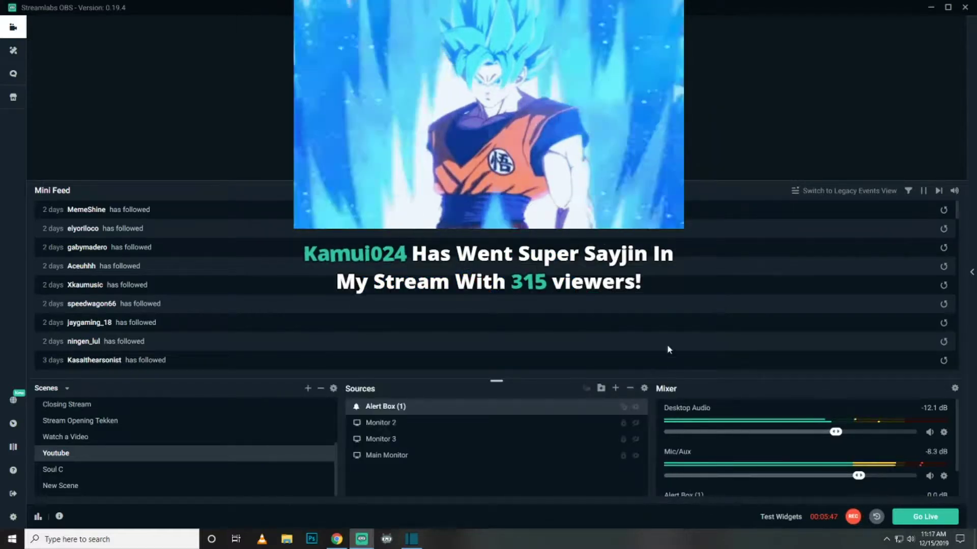
# Add a new Image source named 'bar'.
pyautogui.click(616, 389)
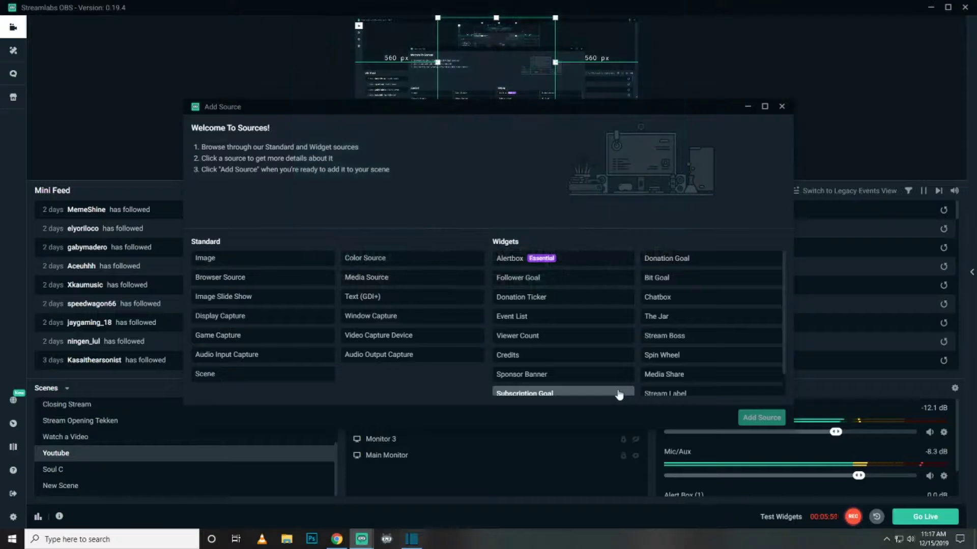
pyautogui.click(261, 264)
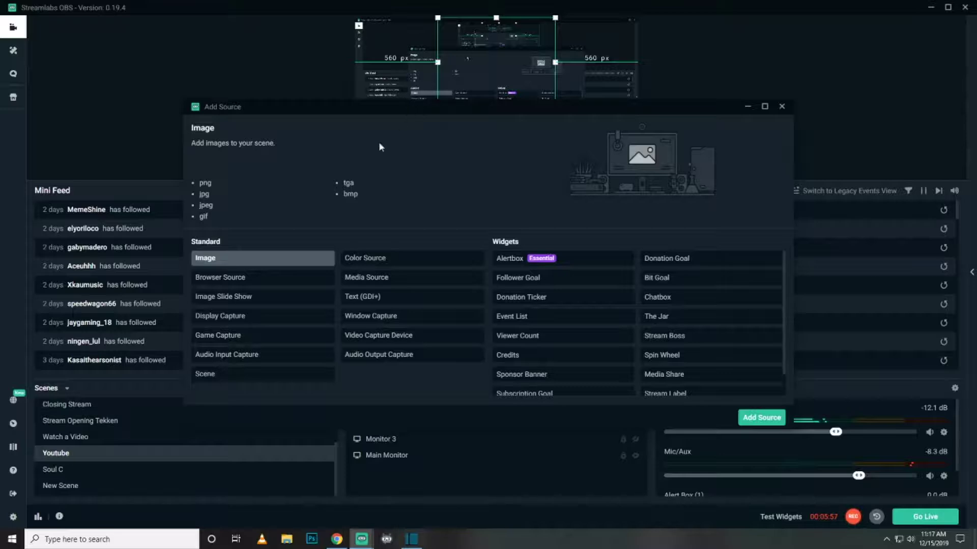
pyautogui.click(761, 418)
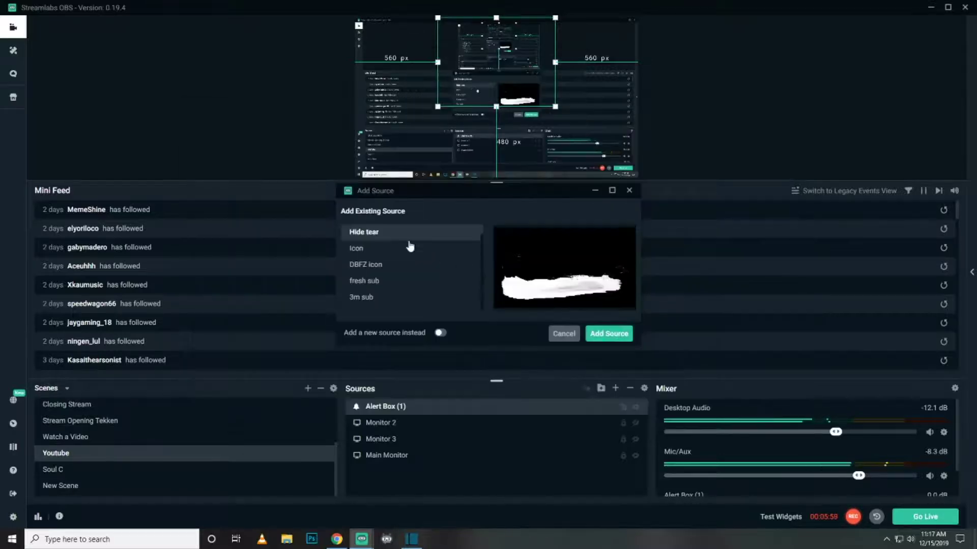
pyautogui.scroll(-2, 395, 256)
pyautogui.click(440, 333)
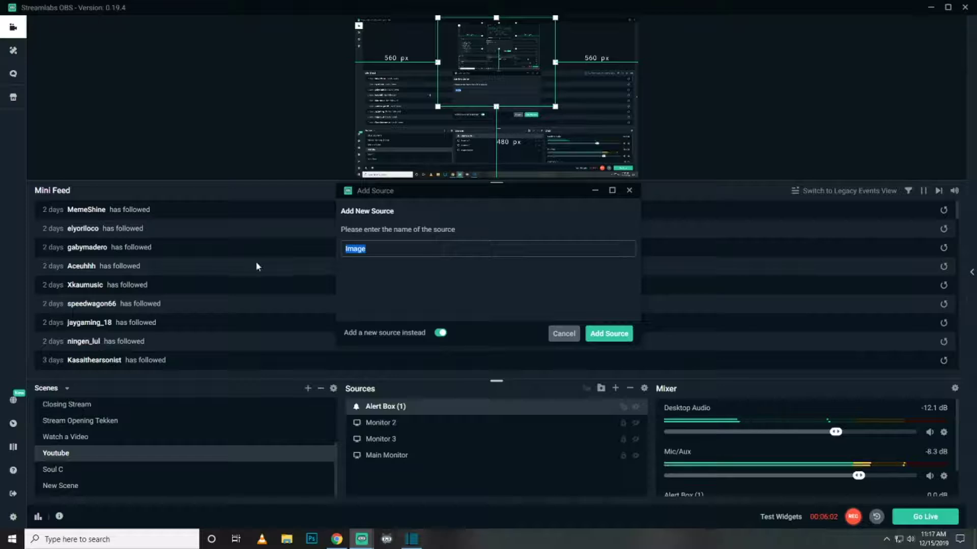
pyautogui.write('bar')
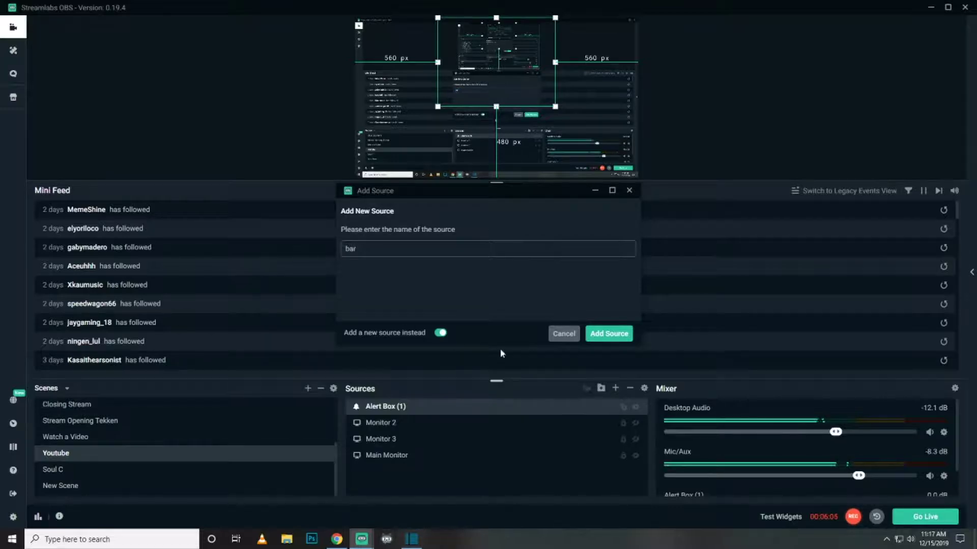
pyautogui.click(610, 333)
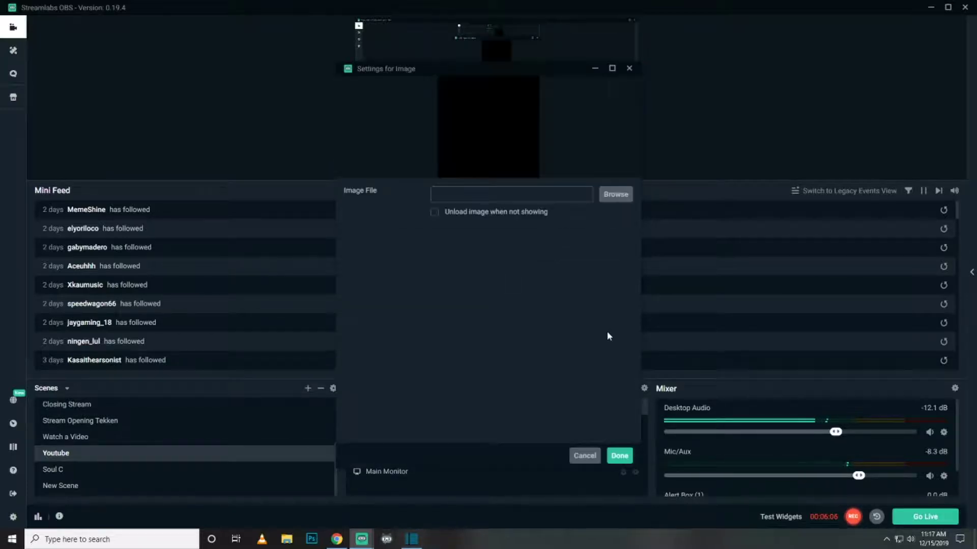
# Load the Purple-bar image from Stream Stuff > Overlay into the bar source.
pyautogui.click(610, 192)
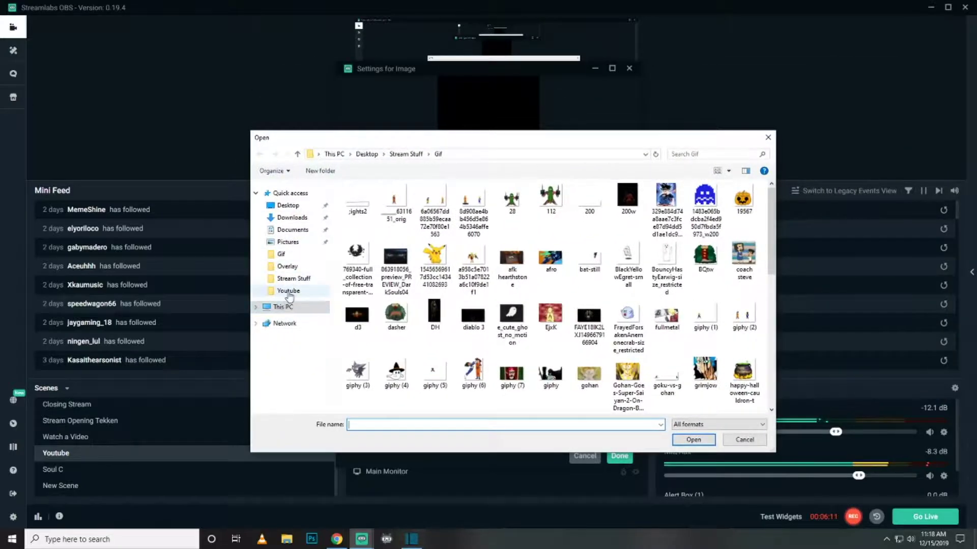
pyautogui.click(290, 278)
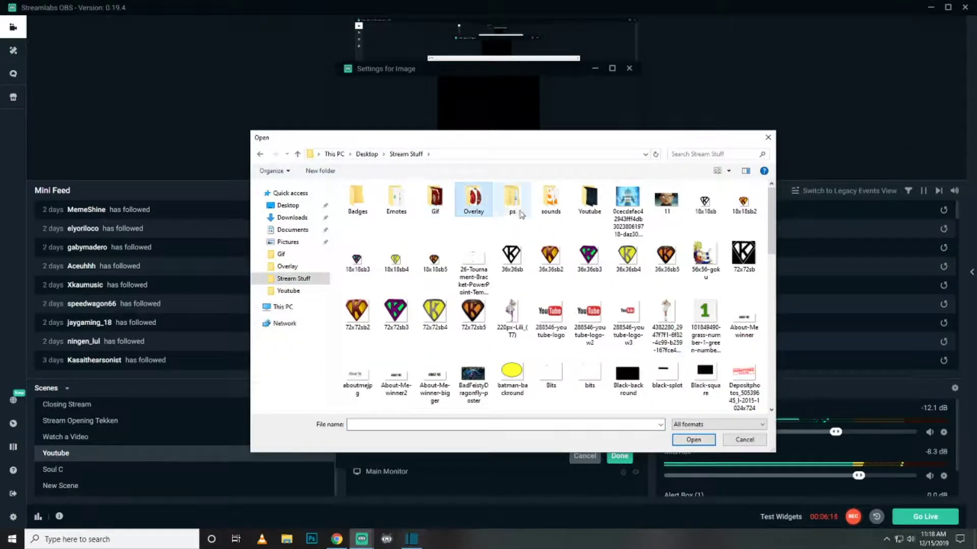
pyautogui.doubleClick(472, 201)
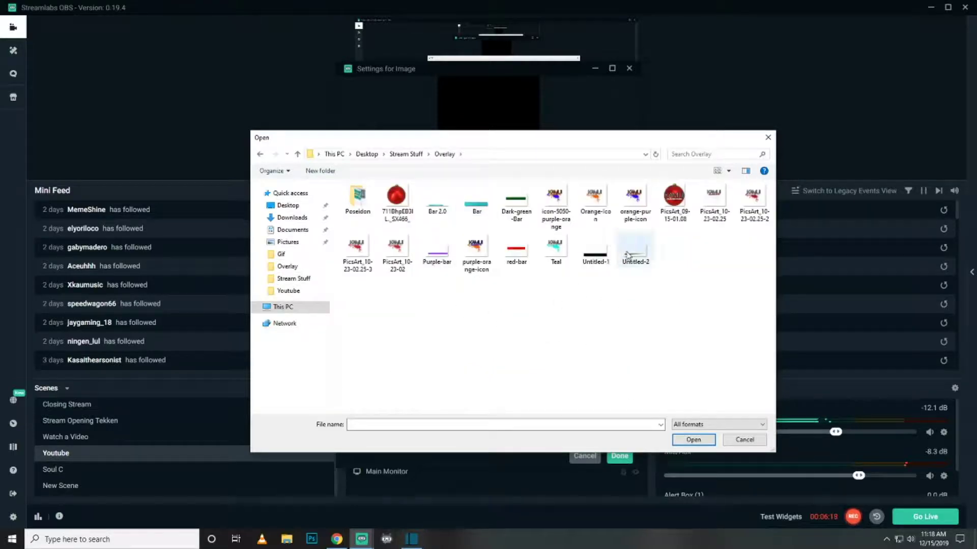
pyautogui.doubleClick(438, 255)
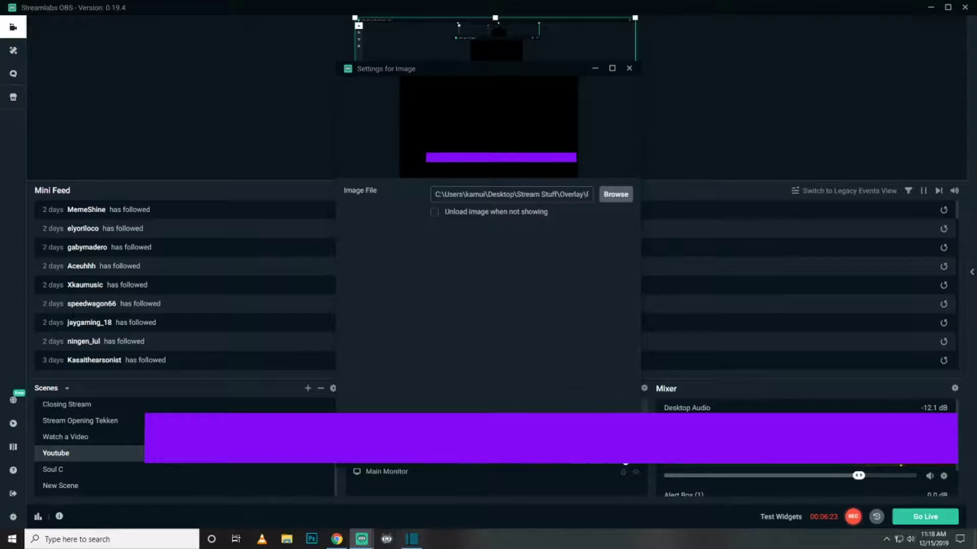
# Confirm the image, widen the purple bar leftward and move it to the scene's bottom.
pyautogui.click(618, 455)
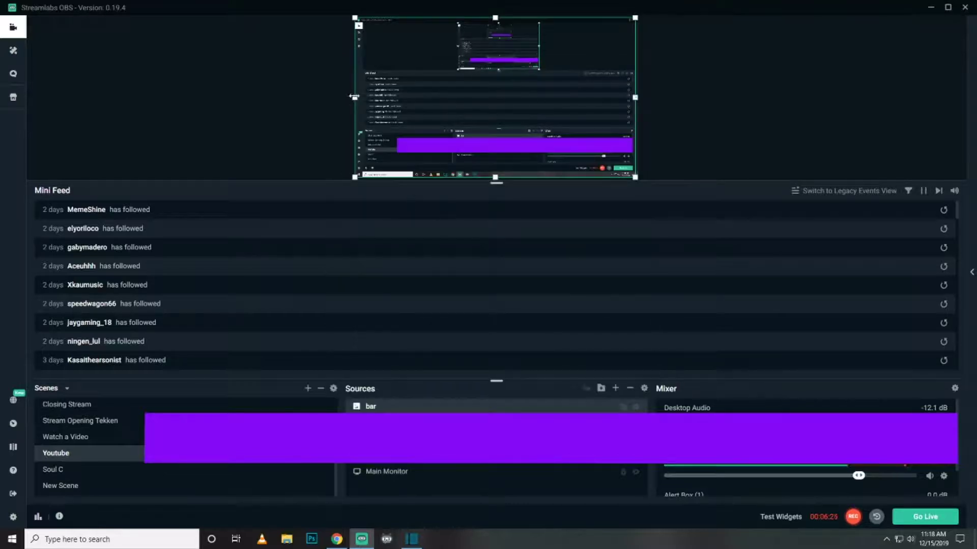
pyautogui.moveTo(354, 96); pyautogui.dragTo(243, 97)
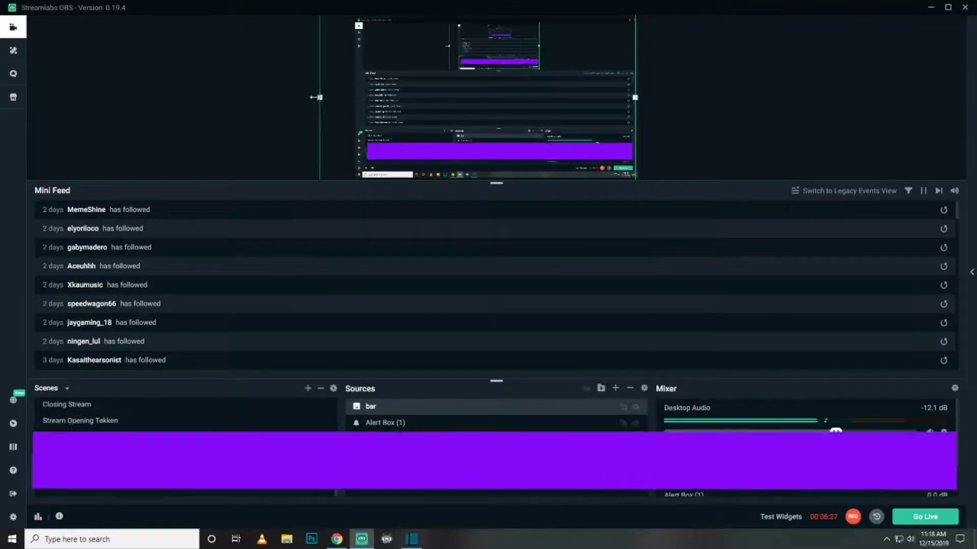
pyautogui.moveTo(425, 106); pyautogui.dragTo(457, 124)
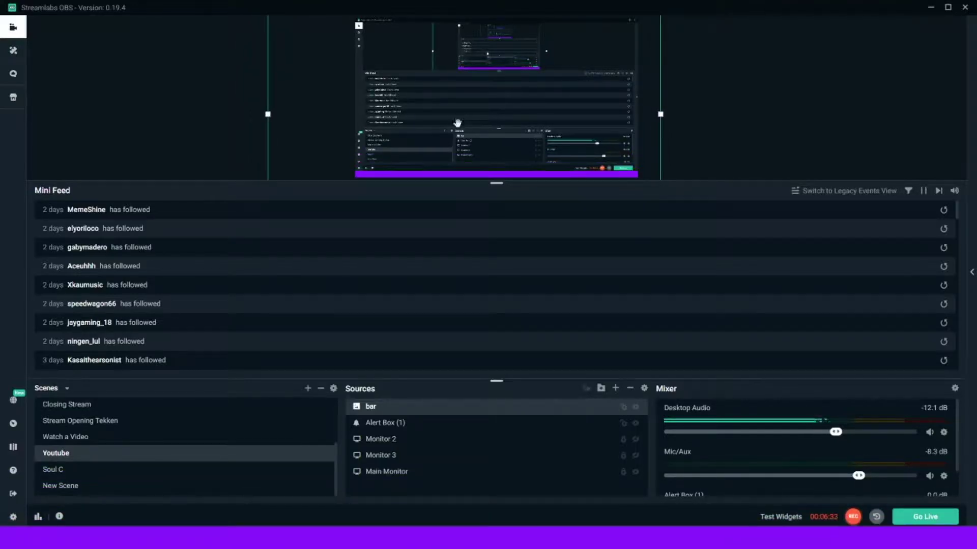
pyautogui.click(730, 131)
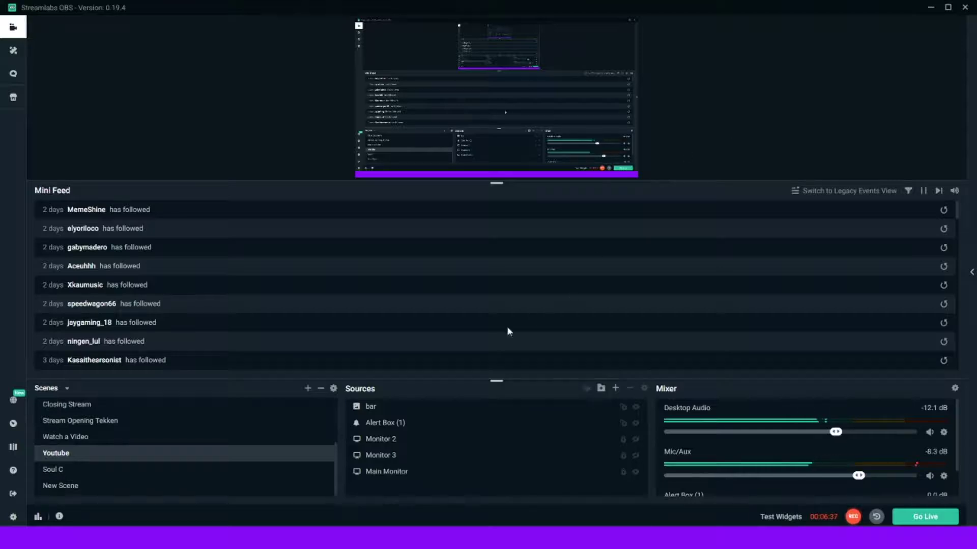
# Add the existing New Follow image source to the Youtube scene and squash it into a bottom strip.
pyautogui.click(616, 389)
pyautogui.click(365, 302)
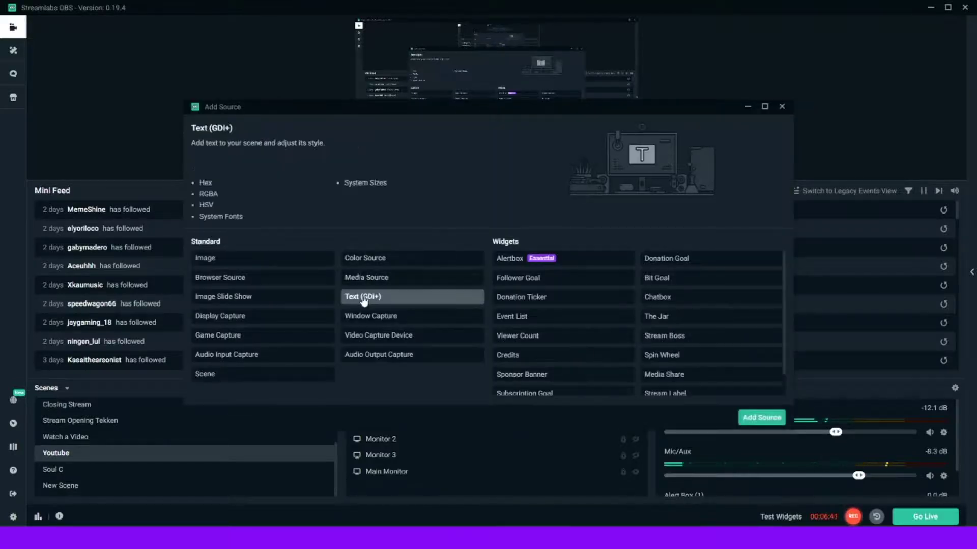
pyautogui.click(240, 260)
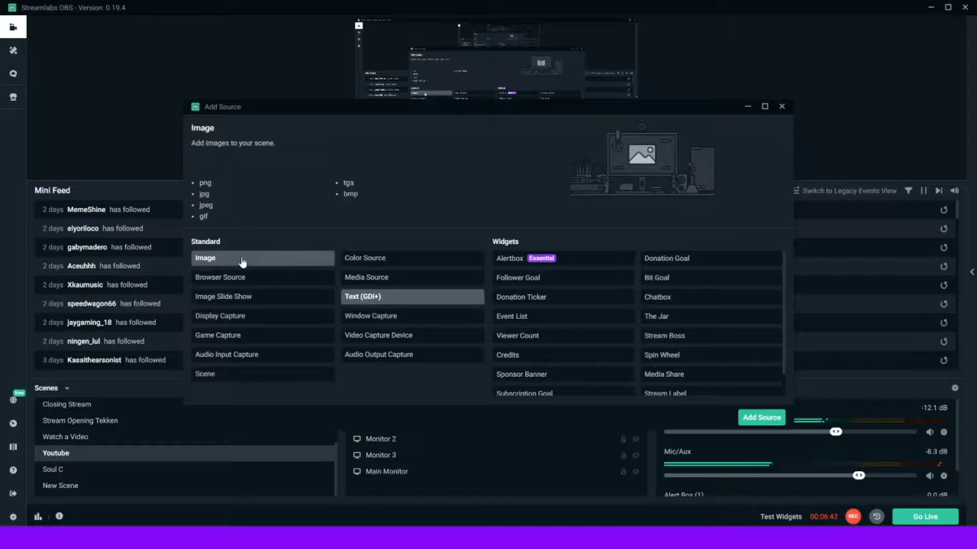
pyautogui.click(763, 418)
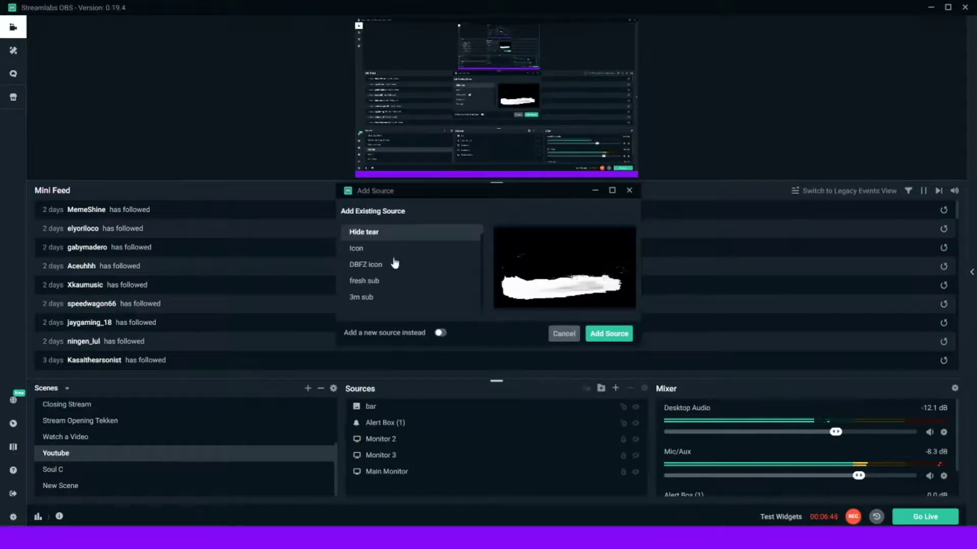
pyautogui.scroll(-5, 424, 290)
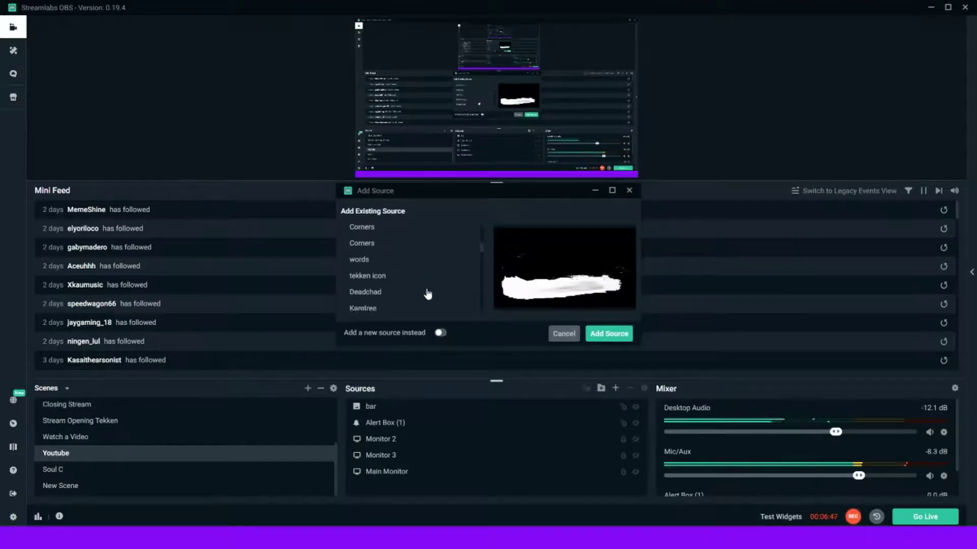
pyautogui.scroll(2, 428, 292)
pyautogui.scroll(2, 426, 292)
pyautogui.scroll(2, 405, 267)
pyautogui.click(390, 243)
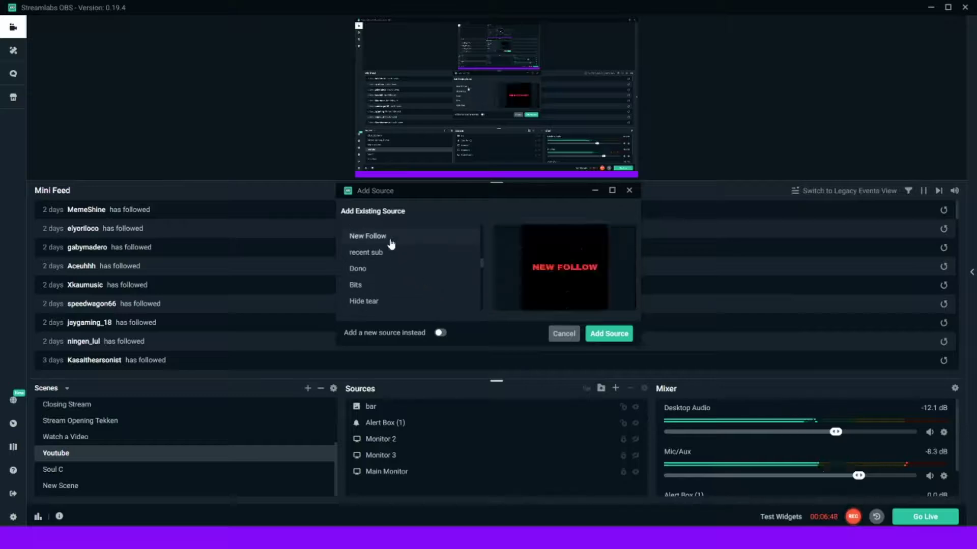
pyautogui.click(612, 339)
pyautogui.moveTo(524, 19); pyautogui.dragTo(538, 178)
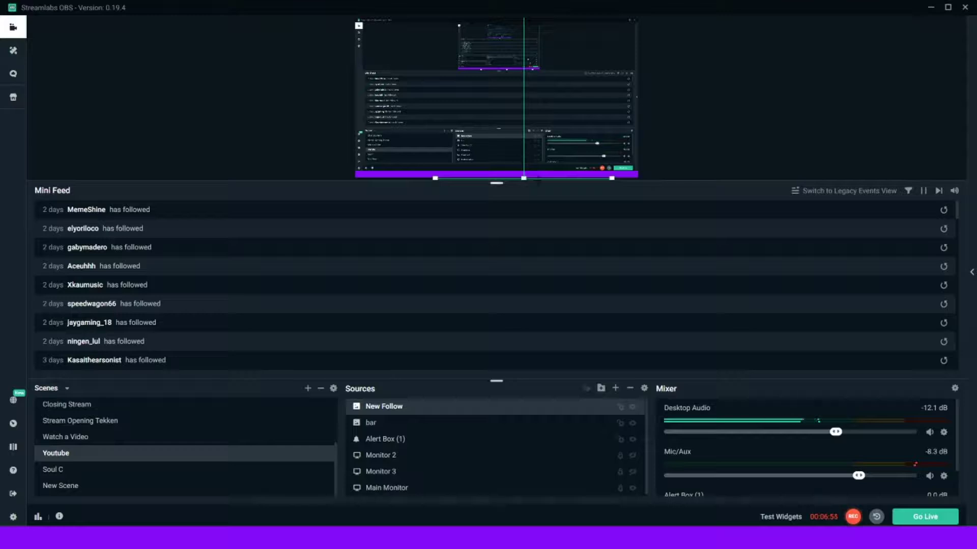
pyautogui.click(538, 179)
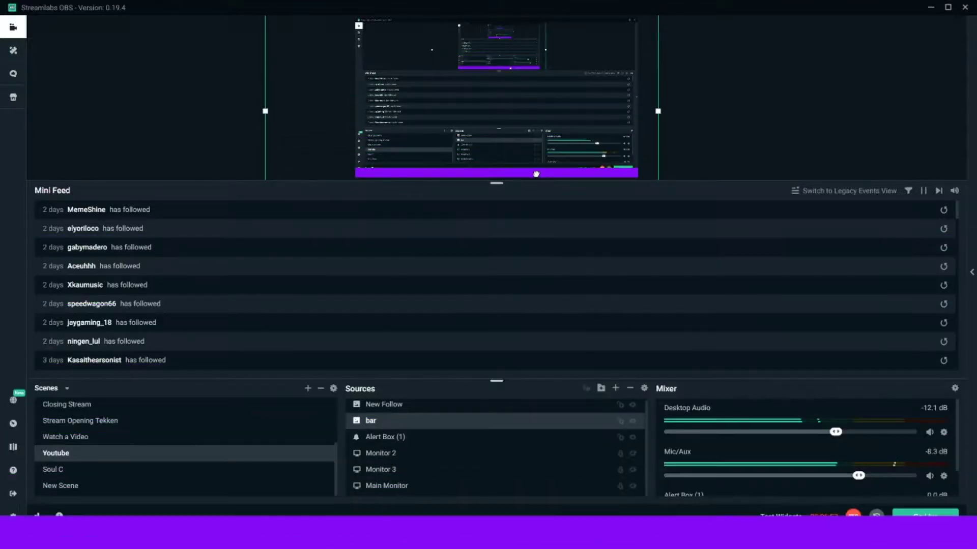
pyautogui.moveTo(537, 177); pyautogui.dragTo(533, 178)
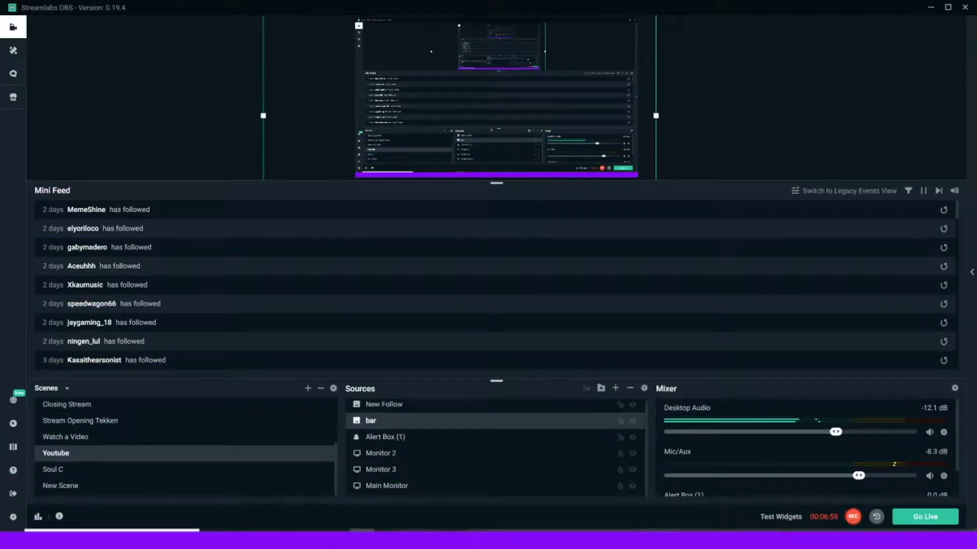
pyautogui.click(430, 405)
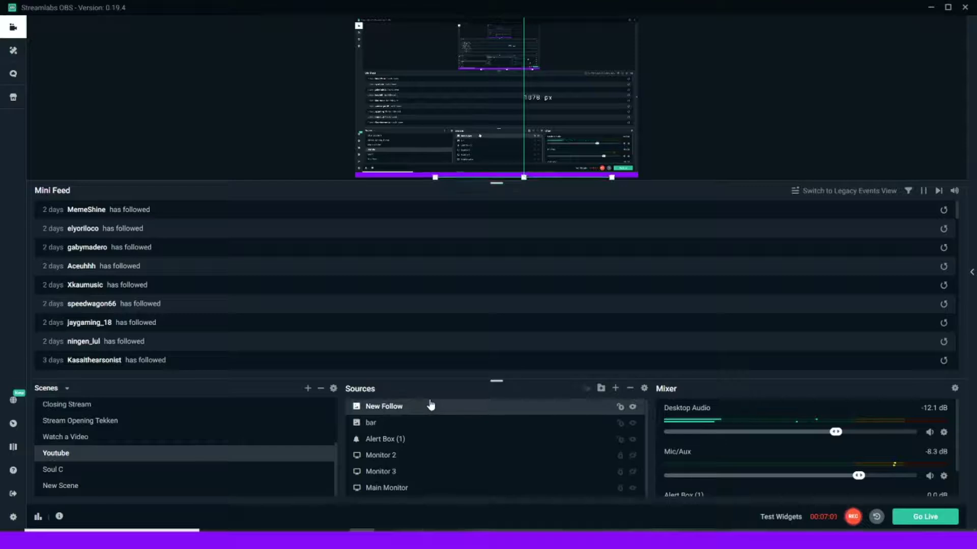
pyautogui.press('Up')
pyautogui.press('Up')
pyautogui.press('Up')
pyautogui.press('Up')
pyautogui.press('Up')
pyautogui.press('Up')
pyautogui.press('Up')
pyautogui.press('Up')
pyautogui.press('Up')
pyautogui.press('Up')
pyautogui.press('Up')
pyautogui.press('Up')
pyautogui.press('Up')
pyautogui.press('Up')
pyautogui.press('Up')
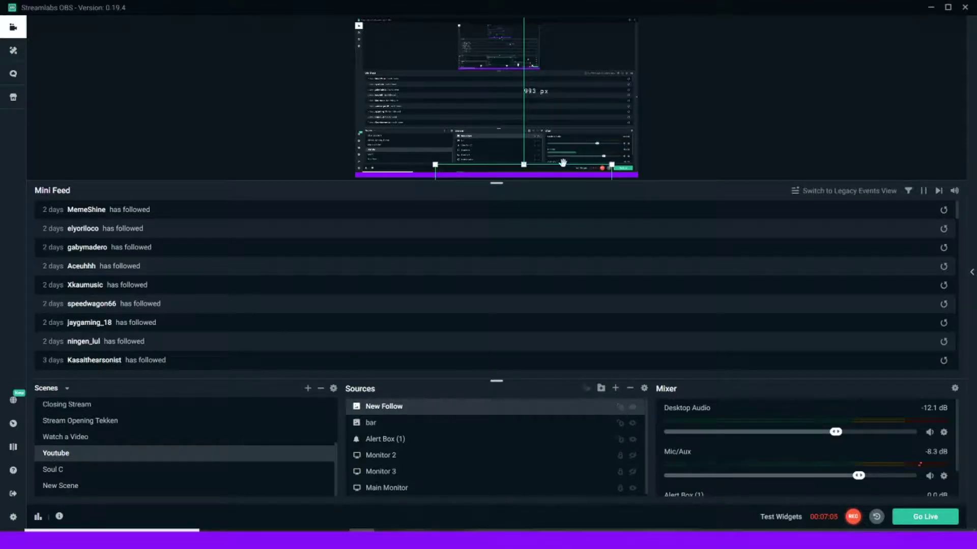
pyautogui.moveTo(580, 167)
pyautogui.mouseDown()
pyautogui.moveTo(543, 40)
pyautogui.moveTo(443, 139)
pyautogui.moveTo(454, 102)
pyautogui.mouseUp()
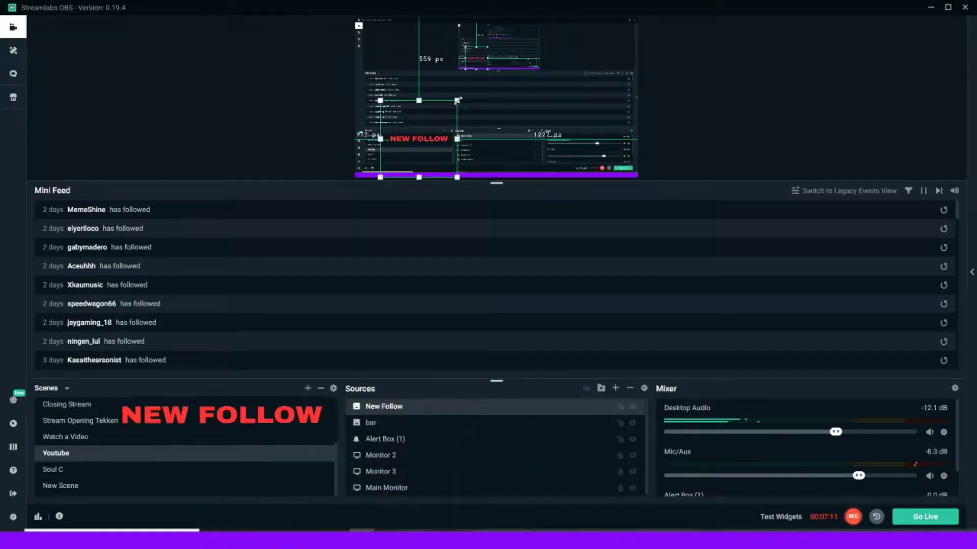
pyautogui.moveTo(455, 104); pyautogui.dragTo(379, 163)
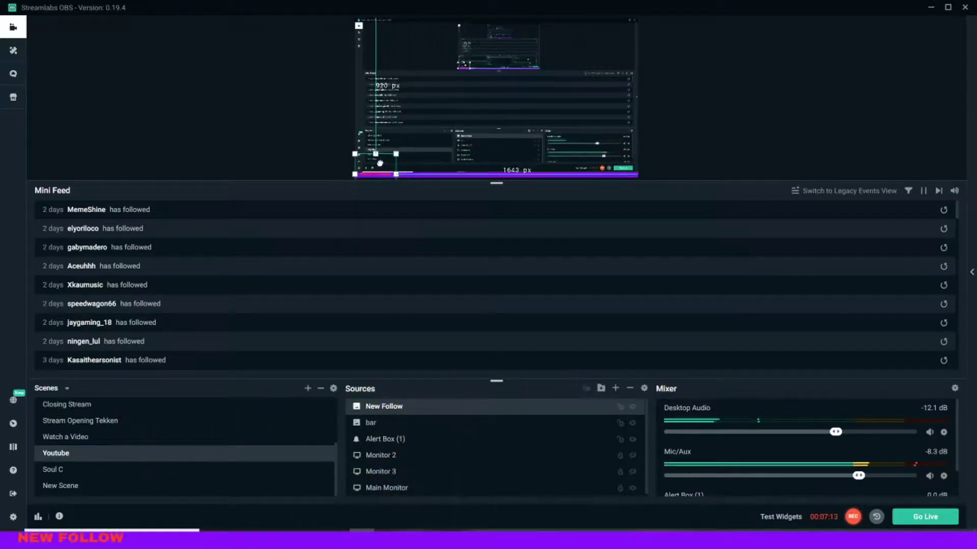
pyautogui.click(428, 429)
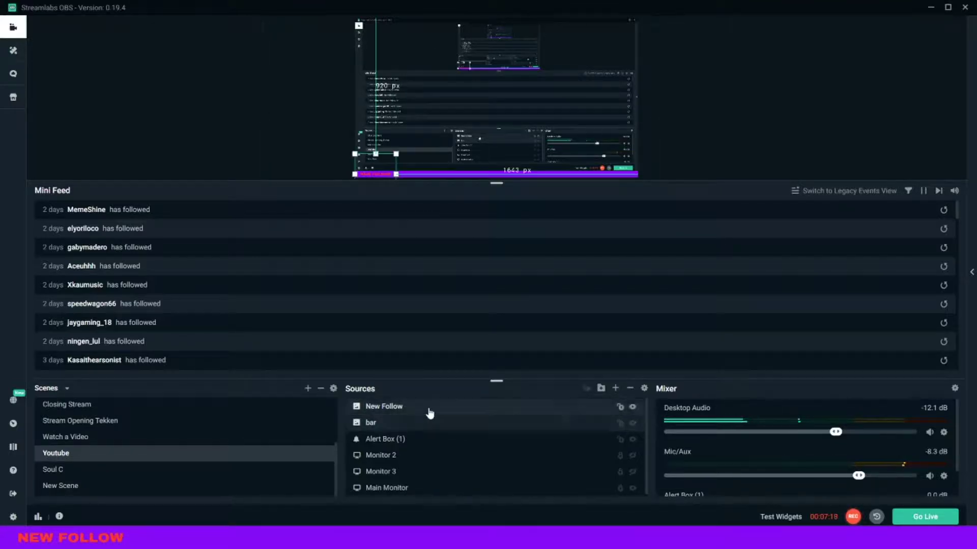
pyautogui.click(427, 408)
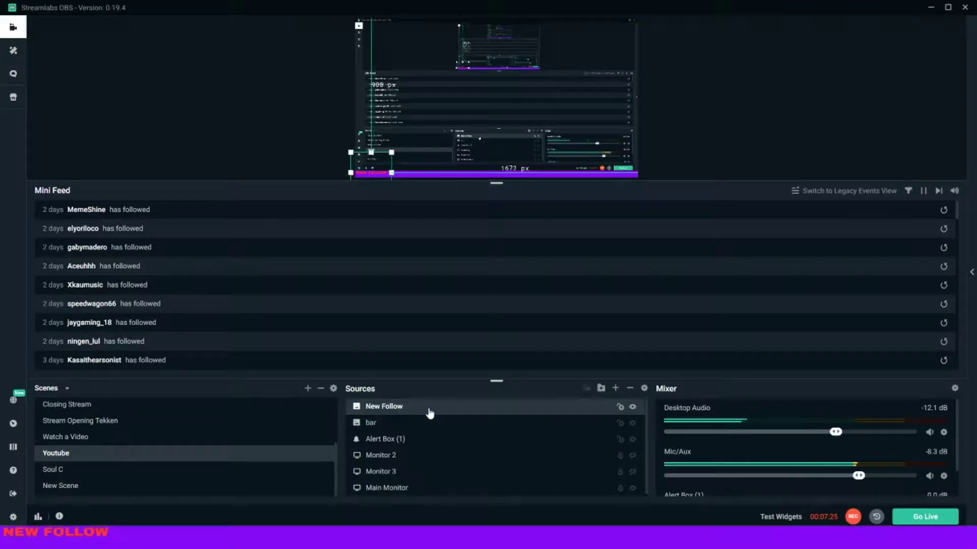
pyautogui.scroll(-1, 427, 413)
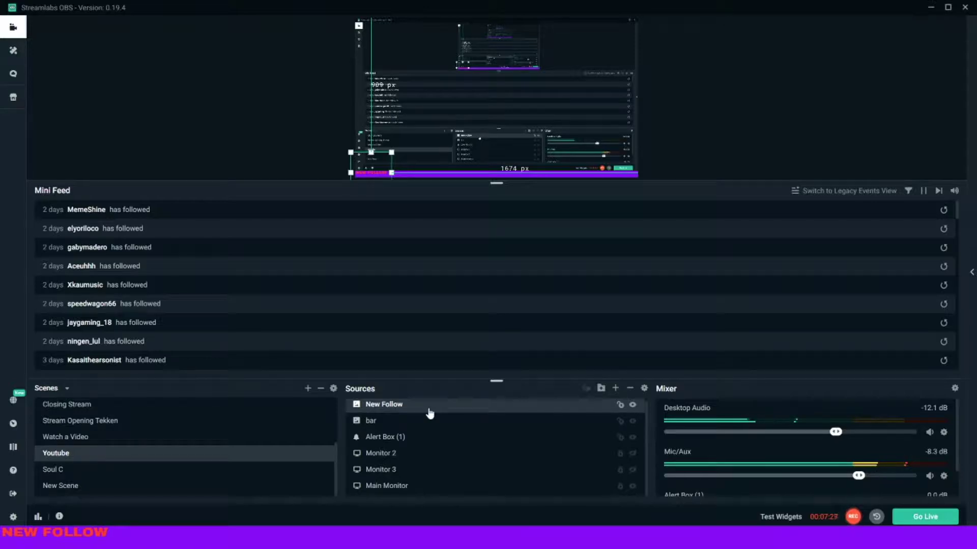
# Create a brand-new Text (GDI+) source named 'Follow'.
pyautogui.click(616, 388)
pyautogui.click(386, 296)
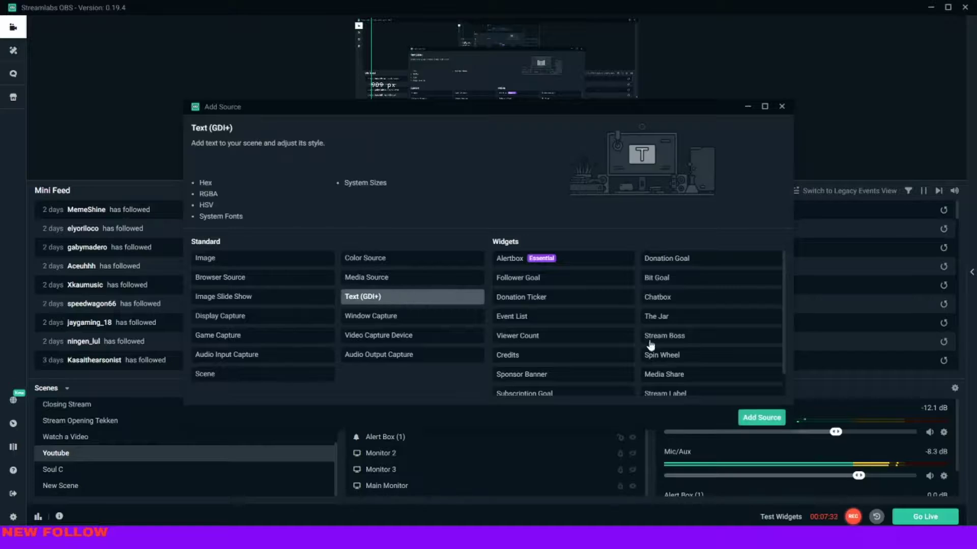
pyautogui.click(762, 418)
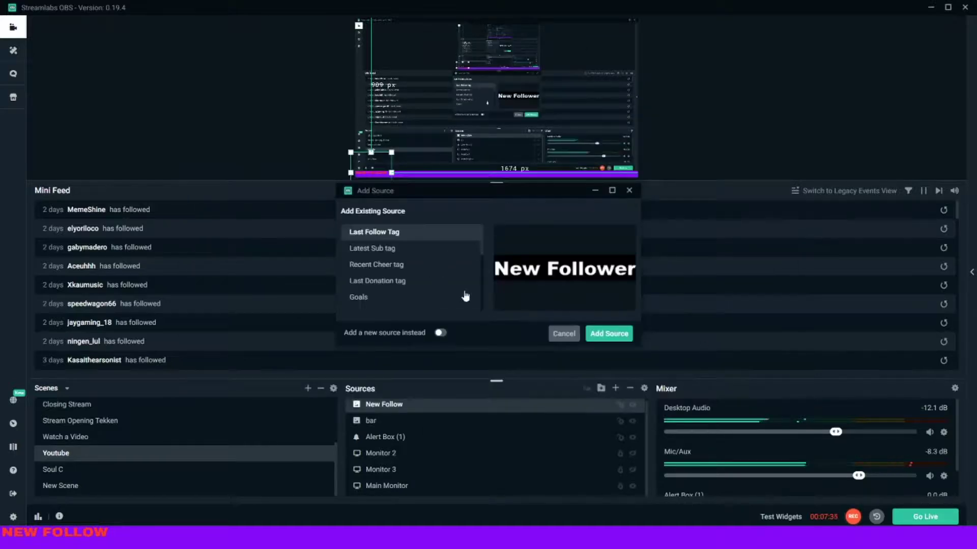
pyautogui.click(440, 333)
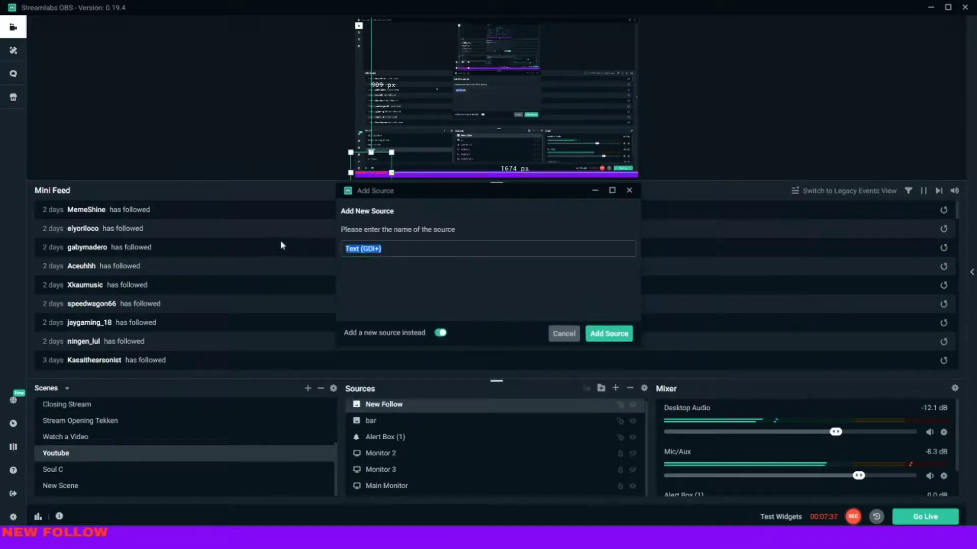
pyautogui.write('Folow')
pyautogui.press('BackSpace')
pyautogui.press('BackSpace')
pyautogui.write('low')
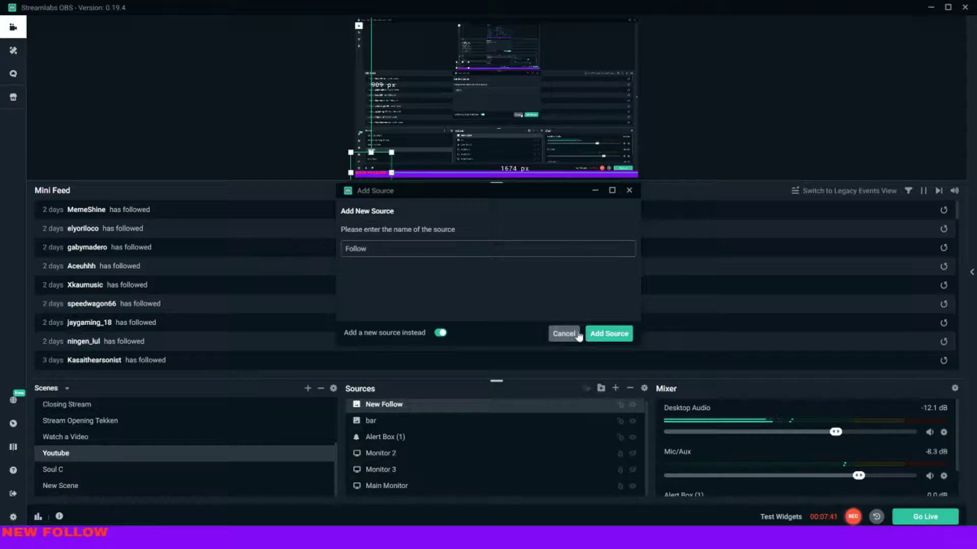
pyautogui.click(609, 333)
# Enter 'New Follower' as the text in bold, red Comic Sans MS and apply it.
pyautogui.click(464, 312)
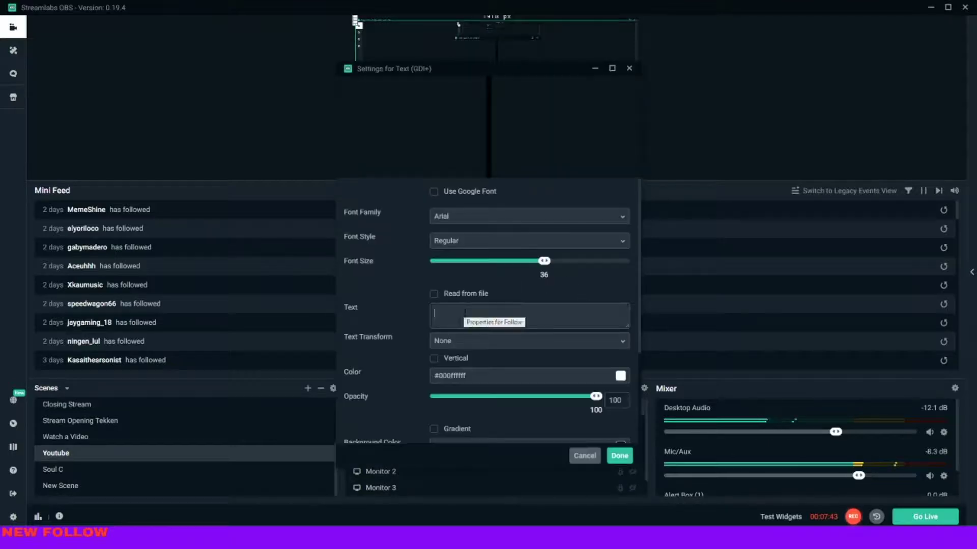
pyautogui.write('New')
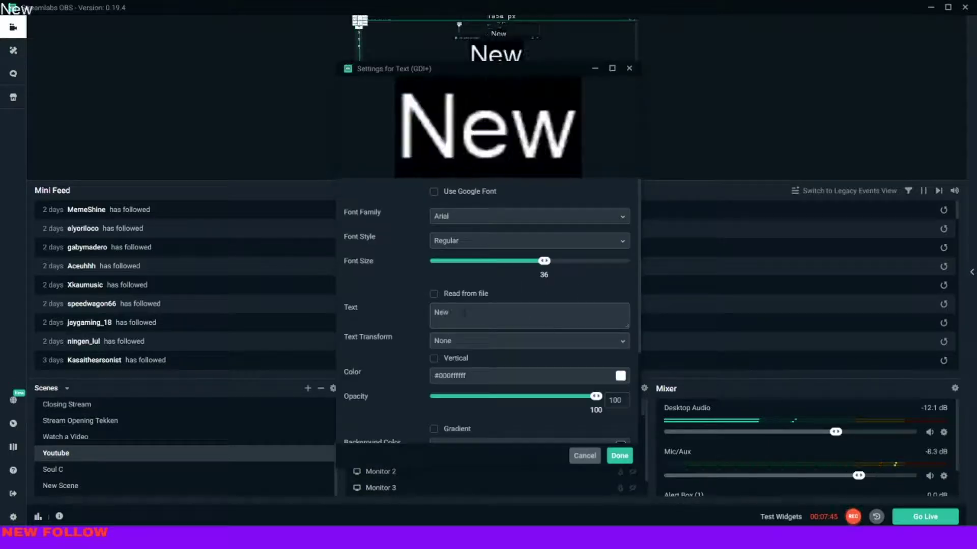
pyautogui.write(' Followe')
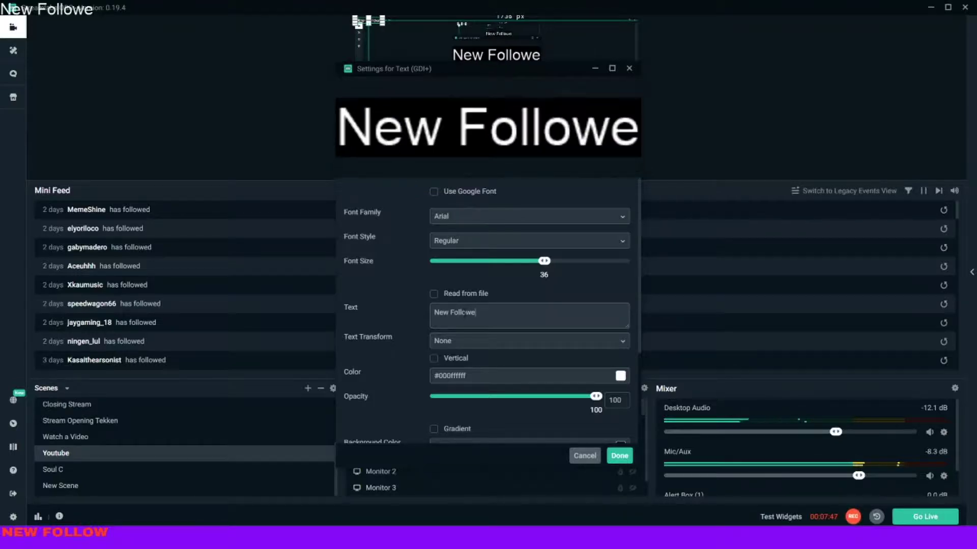
pyautogui.write('r')
pyautogui.click(510, 240)
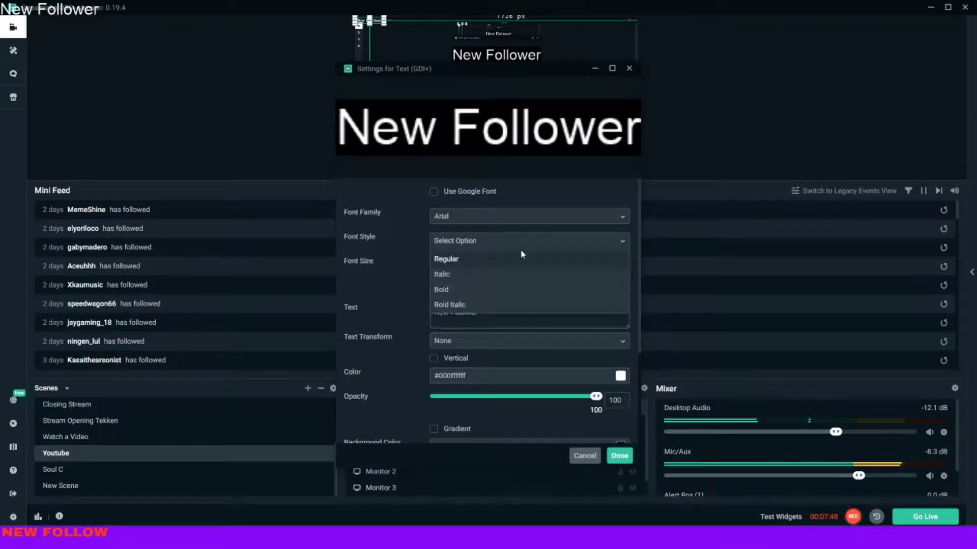
pyautogui.scroll(-3, 504, 248)
pyautogui.scroll(3, 489, 246)
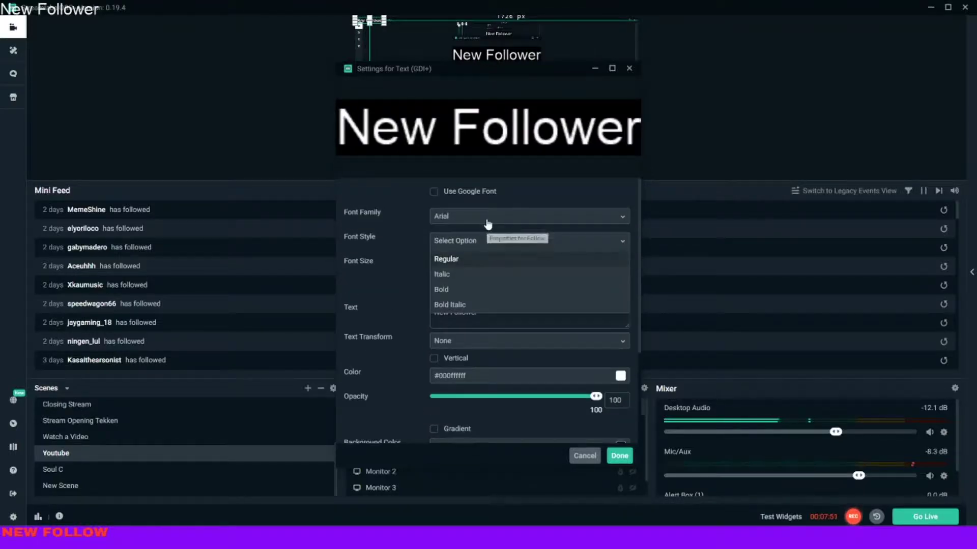
pyautogui.click(489, 221)
pyautogui.scroll(-2, 496, 276)
pyautogui.scroll(-1, 496, 277)
pyautogui.click(495, 272)
pyautogui.click(474, 243)
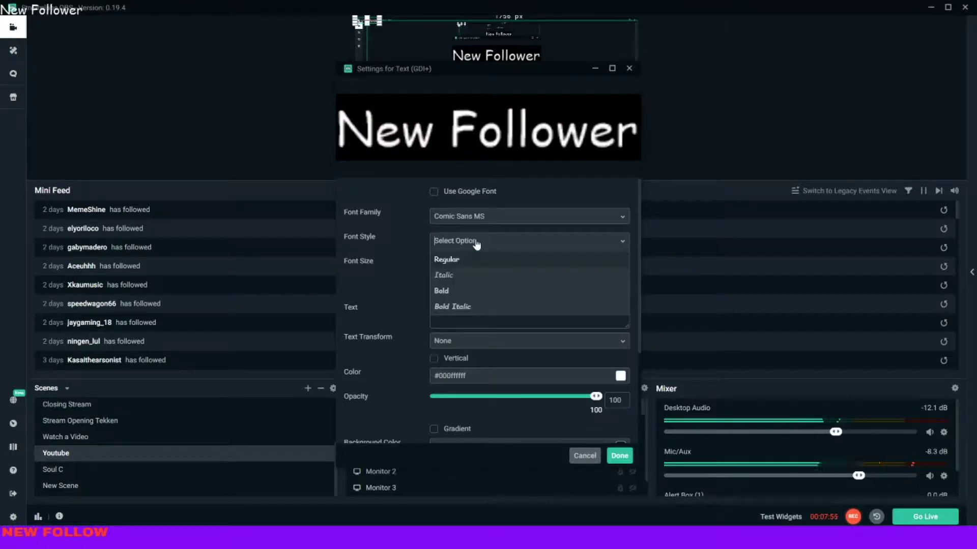
pyautogui.click(456, 291)
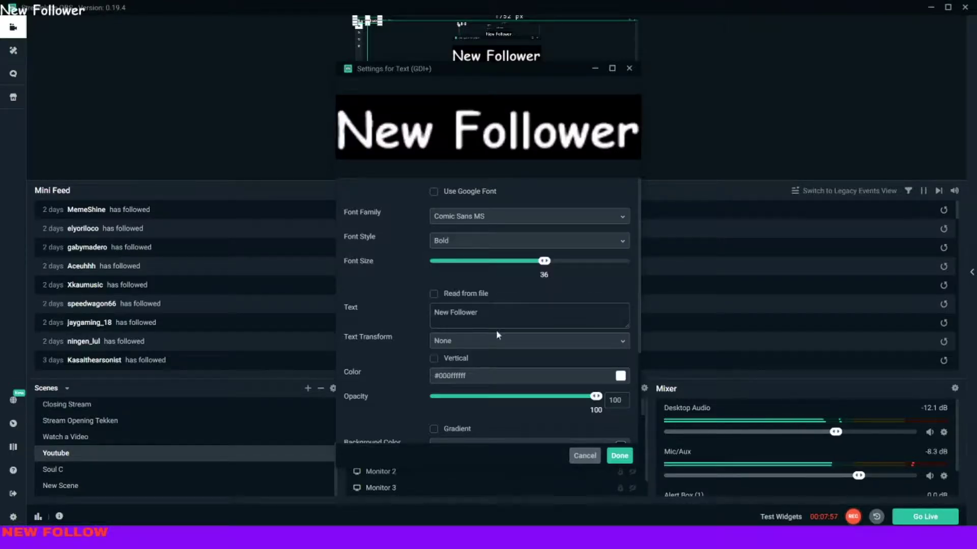
pyautogui.scroll(-1, 496, 329)
pyautogui.click(534, 328)
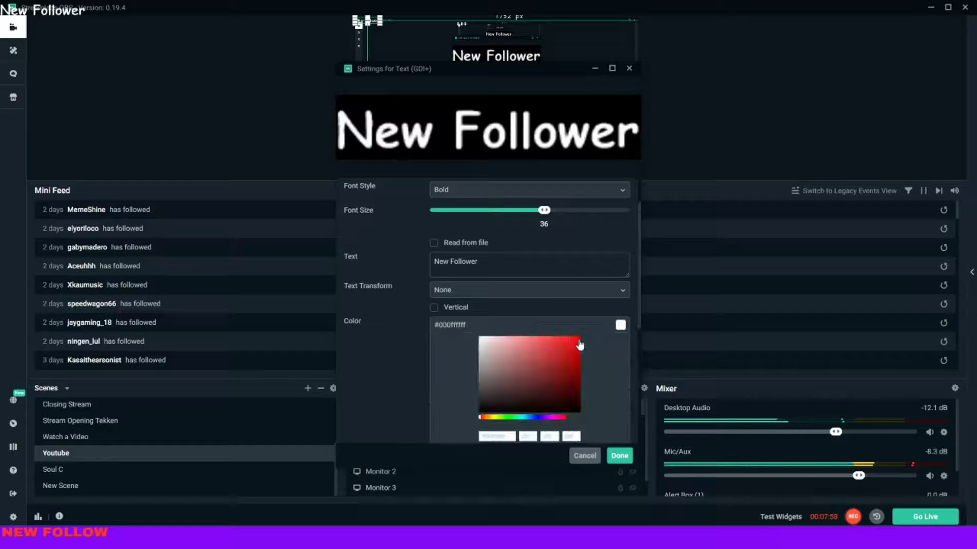
pyautogui.click(618, 456)
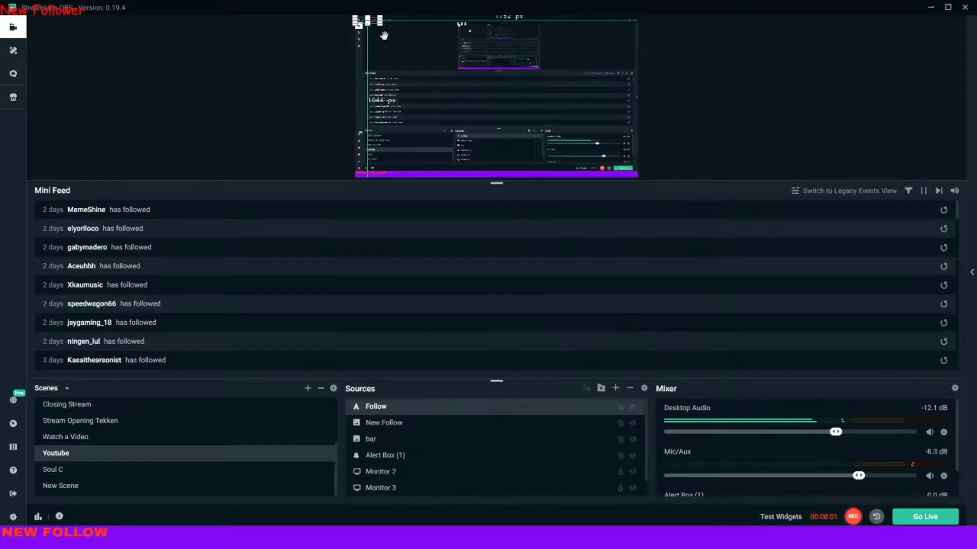
# Drag the New Follower text onto the bottom purple bar next to NEW FOLLOW.
pyautogui.moveTo(372, 21); pyautogui.dragTo(409, 174)
pyautogui.click(691, 133)
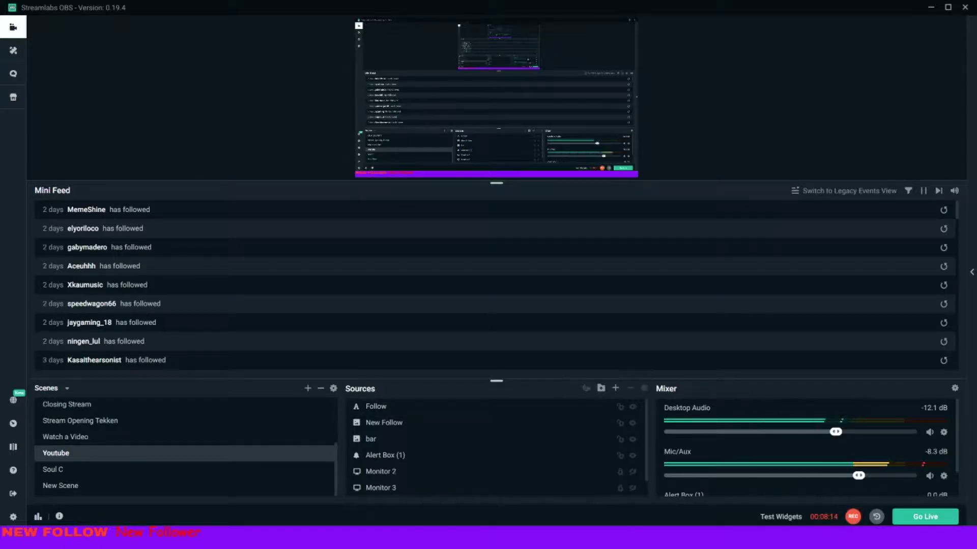
pyautogui.click(615, 389)
pyautogui.scroll(-1, 622, 386)
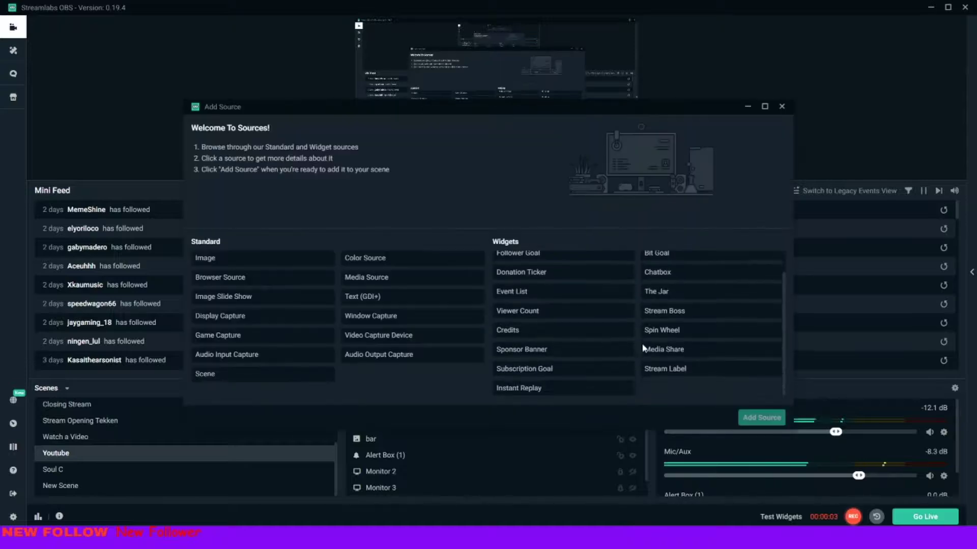
pyautogui.click(684, 370)
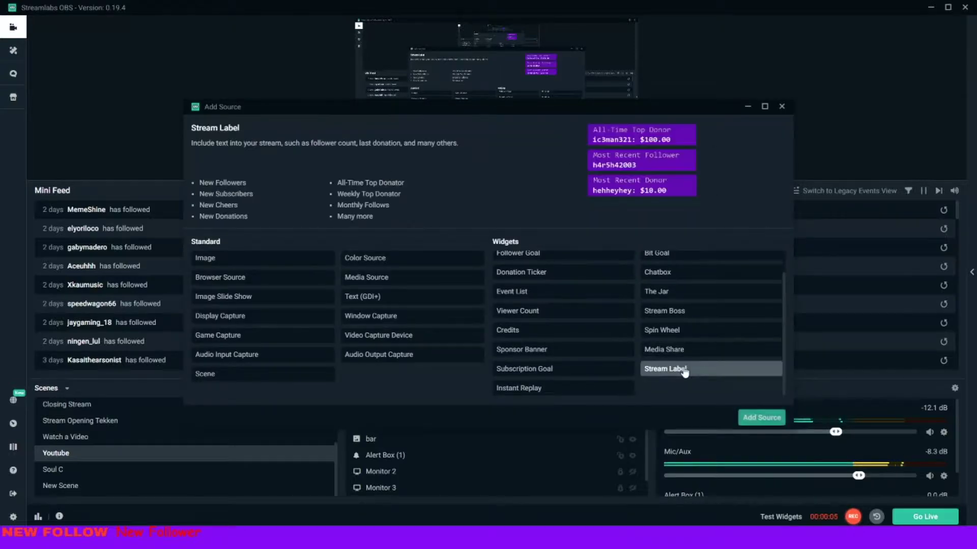
pyautogui.click(759, 417)
pyautogui.click(439, 332)
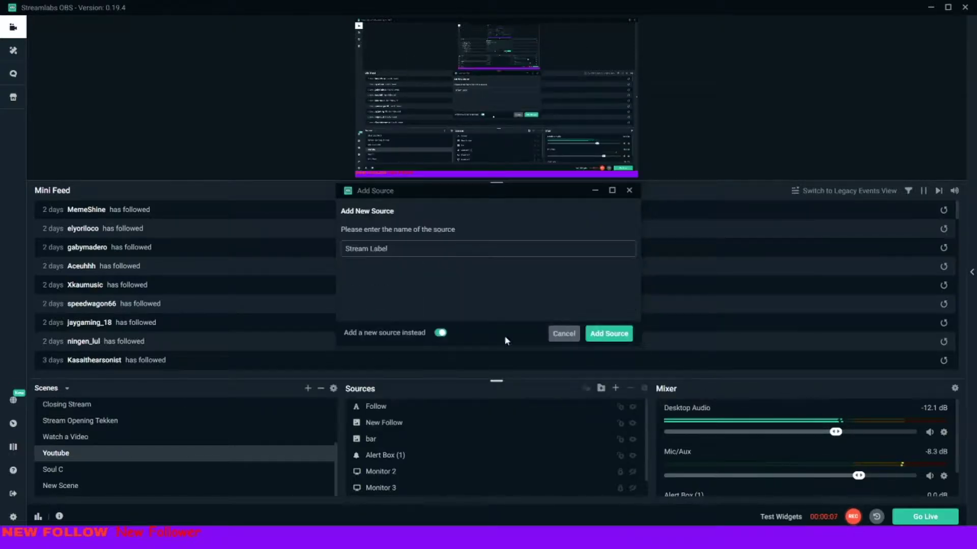
pyautogui.click(607, 334)
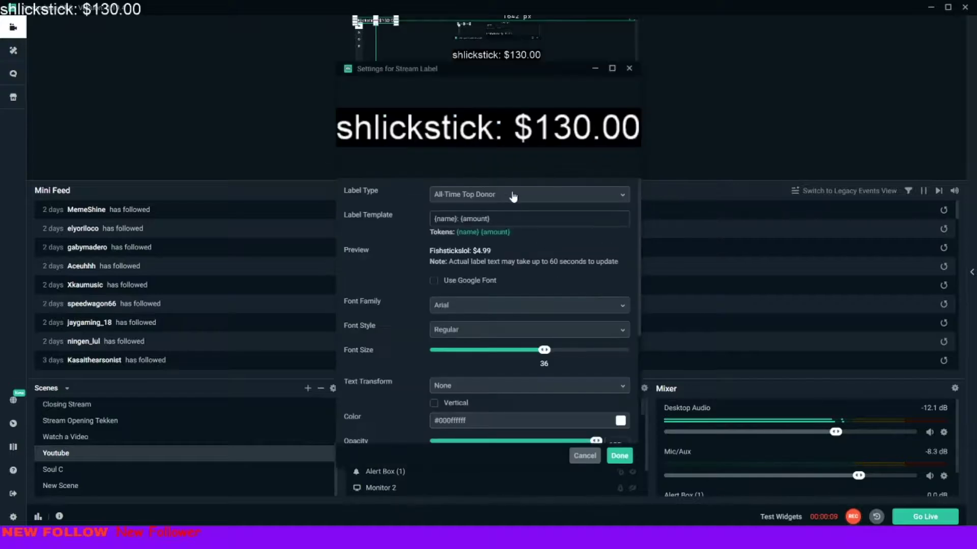
pyautogui.click(514, 196)
pyautogui.scroll(-2, 536, 272)
pyautogui.scroll(-2, 537, 274)
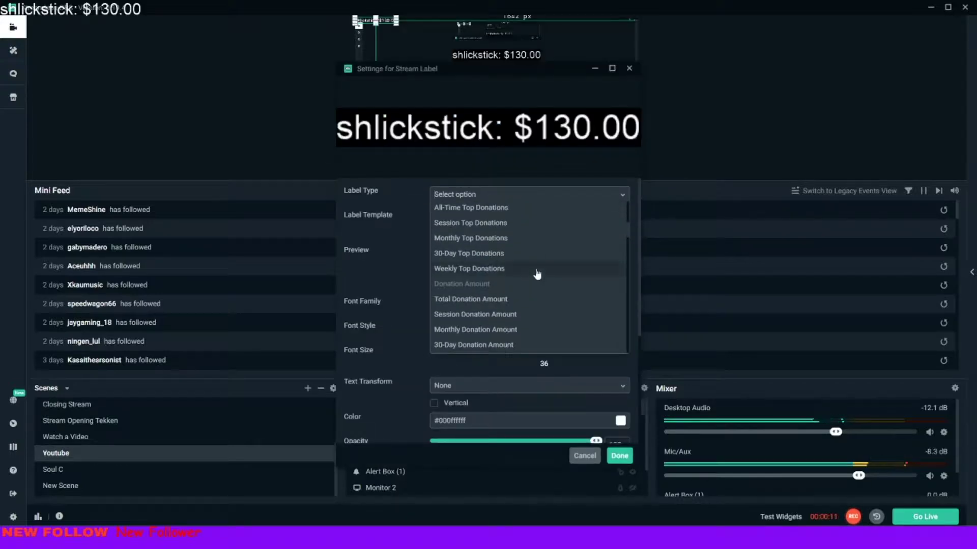
pyautogui.scroll(-2, 537, 275)
pyautogui.scroll(-2, 537, 274)
pyautogui.scroll(-1, 537, 247)
pyautogui.scroll(-2, 537, 264)
pyautogui.scroll(-2, 537, 267)
pyautogui.scroll(-2, 537, 267)
pyautogui.scroll(-2, 538, 267)
pyautogui.scroll(-1, 538, 267)
pyautogui.scroll(-1, 537, 267)
pyautogui.scroll(-2, 538, 268)
pyautogui.scroll(-2, 537, 267)
pyautogui.scroll(-2, 538, 267)
pyautogui.scroll(-2, 537, 267)
pyautogui.scroll(-3, 537, 267)
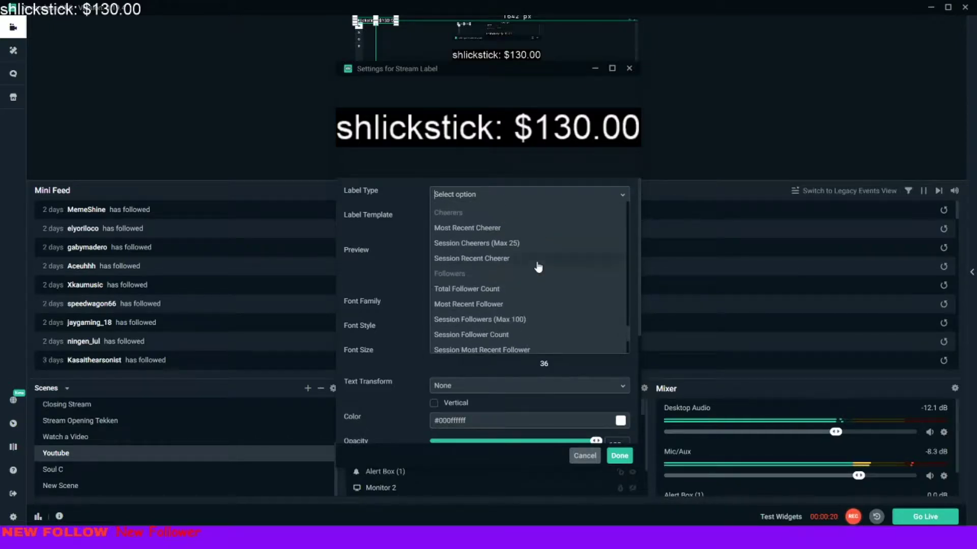
pyautogui.click(516, 304)
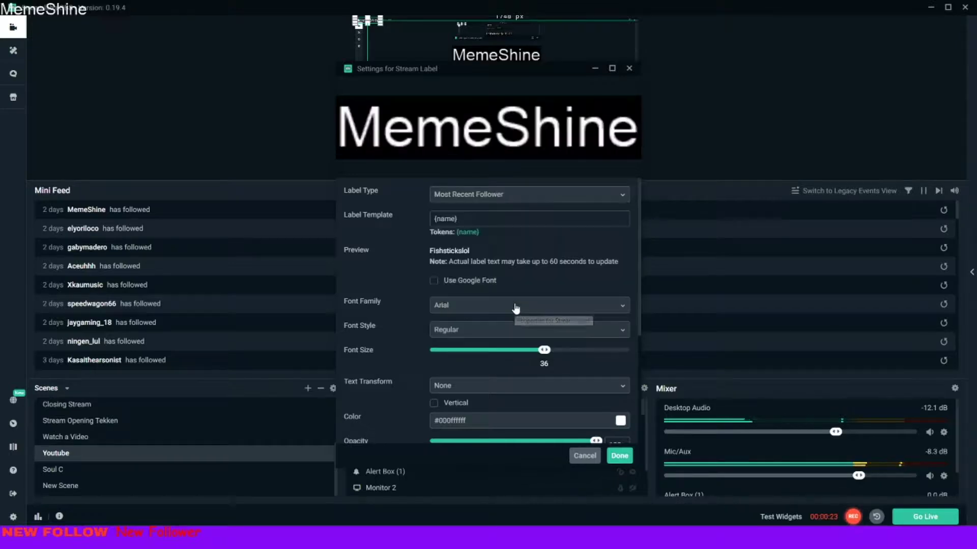
# Apply the label settings and place the MemeShine label on the bottom bar under New Follower.
pyautogui.click(619, 456)
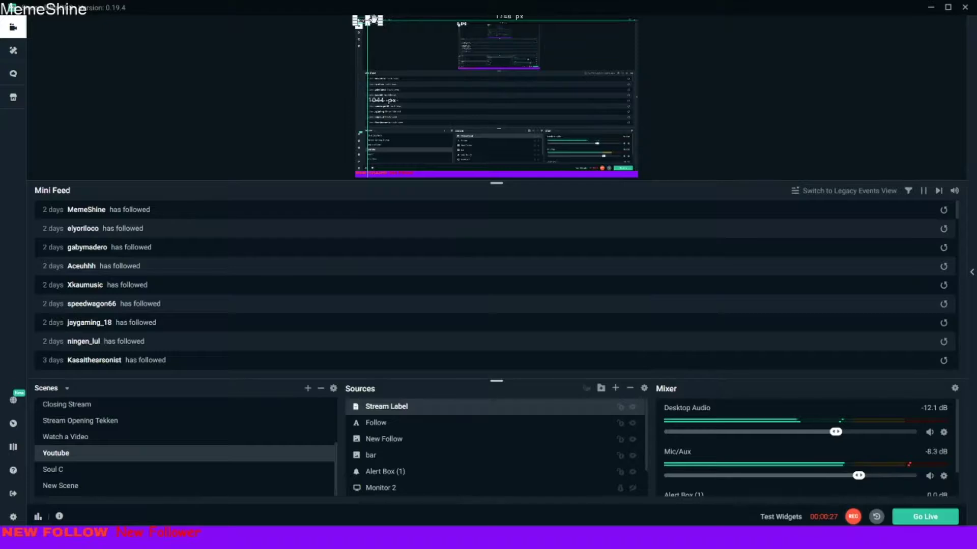
pyautogui.moveTo(374, 21); pyautogui.dragTo(428, 175)
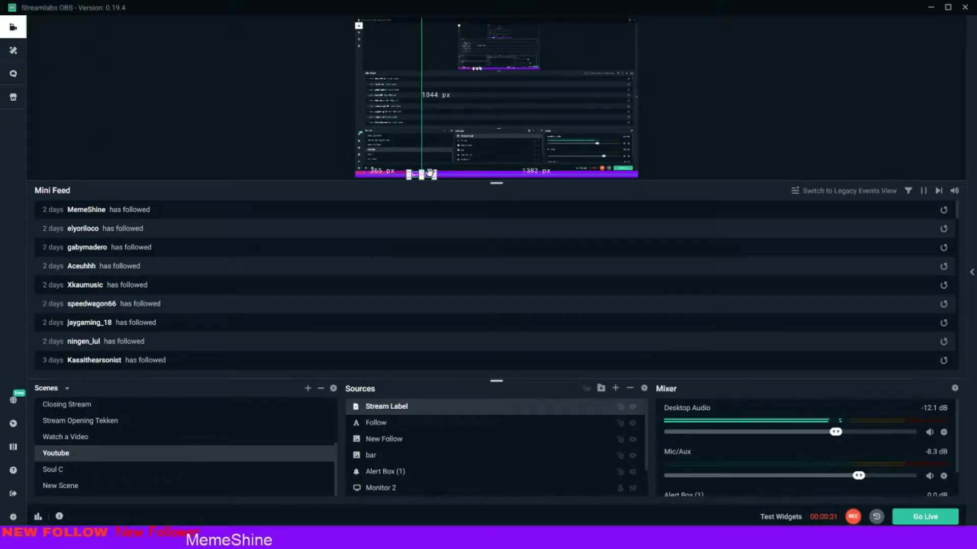
pyautogui.moveTo(427, 175); pyautogui.dragTo(428, 174)
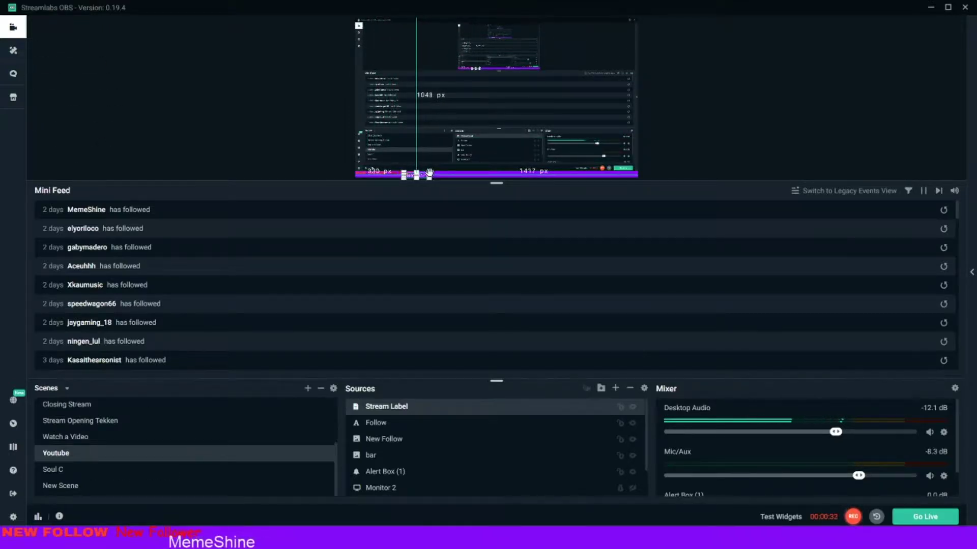
pyautogui.moveTo(429, 175); pyautogui.dragTo(429, 174)
pyautogui.click(704, 120)
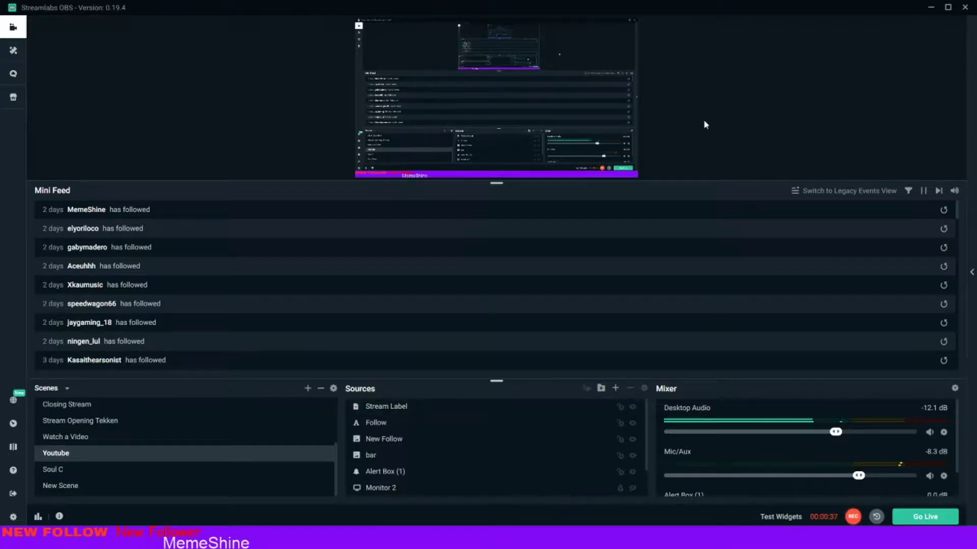
pyautogui.click(445, 405)
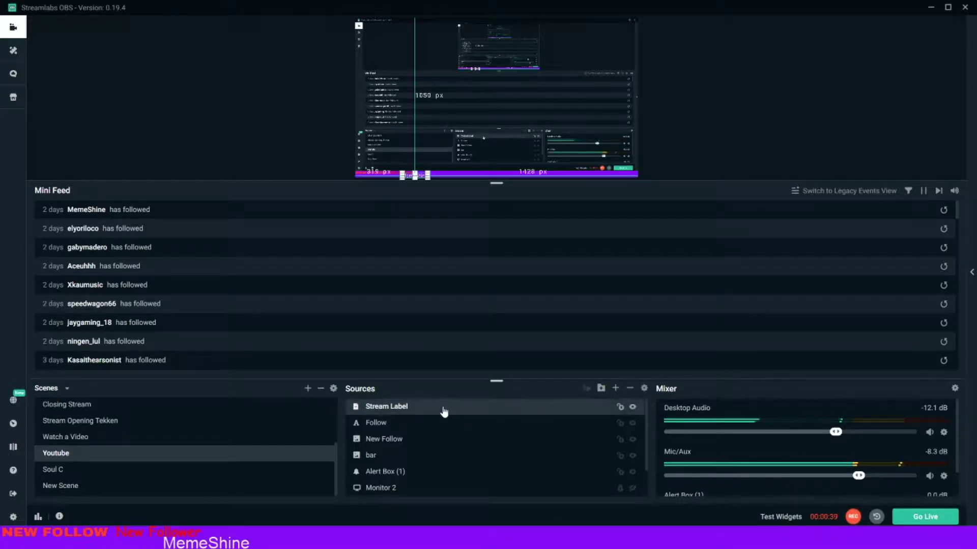
# Set the Stream Label font to Bahnschrift Light with green text and save.
pyautogui.rightClick(443, 406)
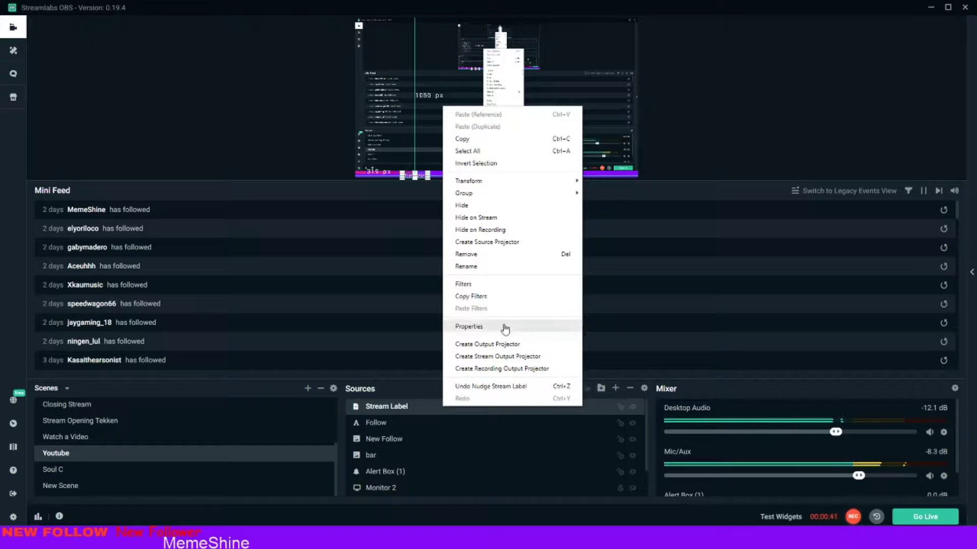
pyautogui.click(503, 326)
pyautogui.click(480, 304)
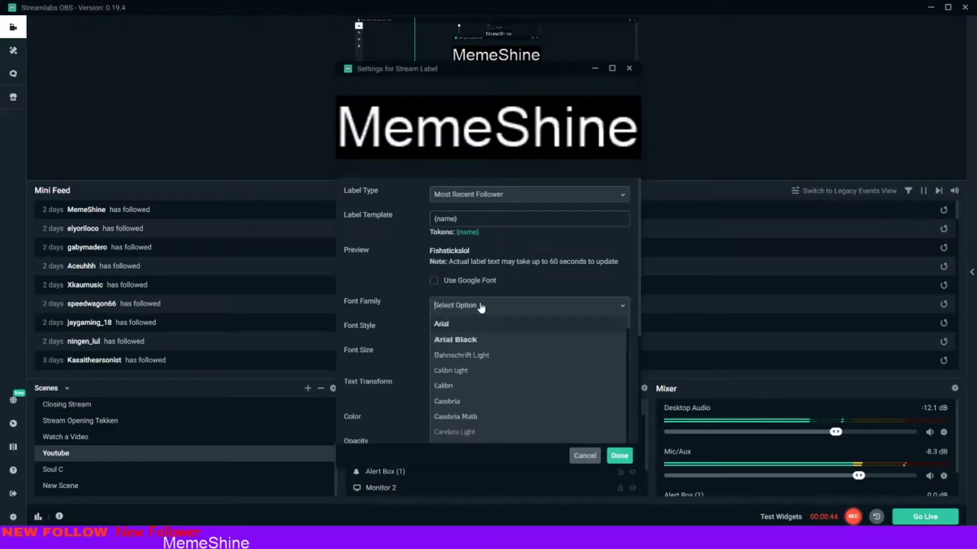
pyautogui.click(480, 358)
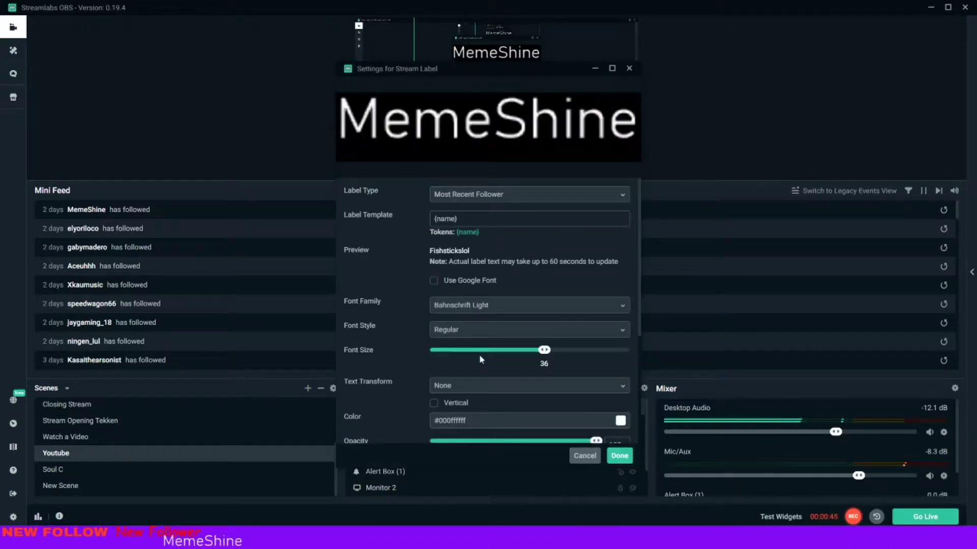
pyautogui.click(551, 420)
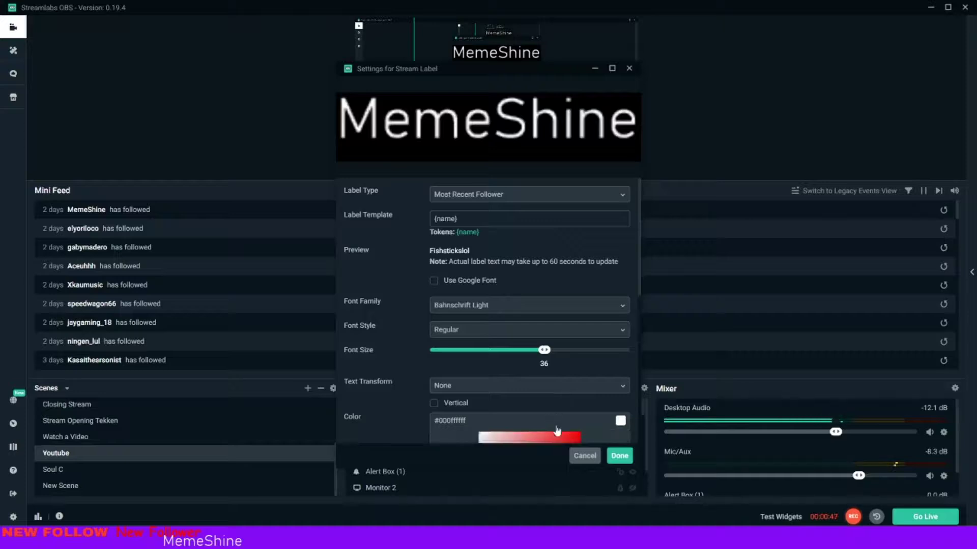
pyautogui.scroll(-3, 543, 397)
pyautogui.click(536, 355)
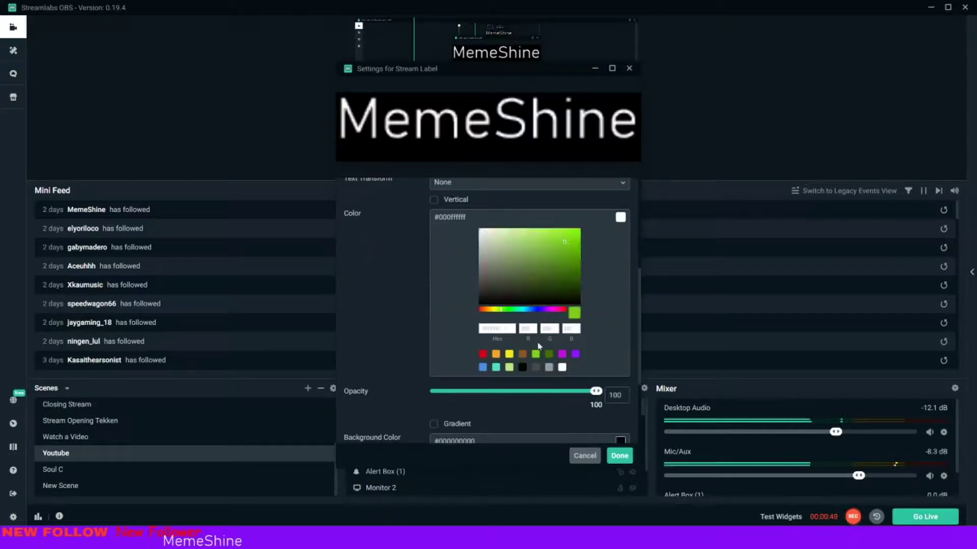
pyautogui.click(619, 456)
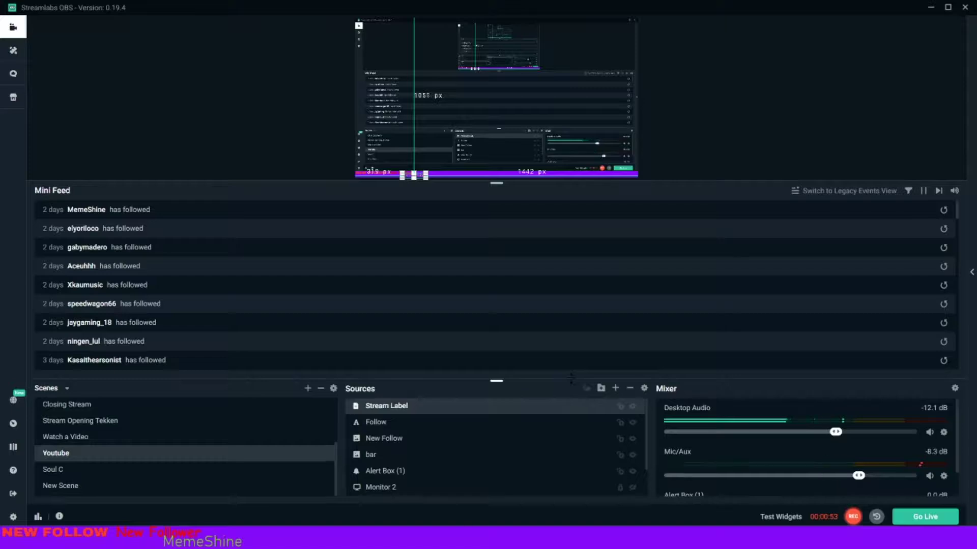
pyautogui.scroll(-2, 571, 377)
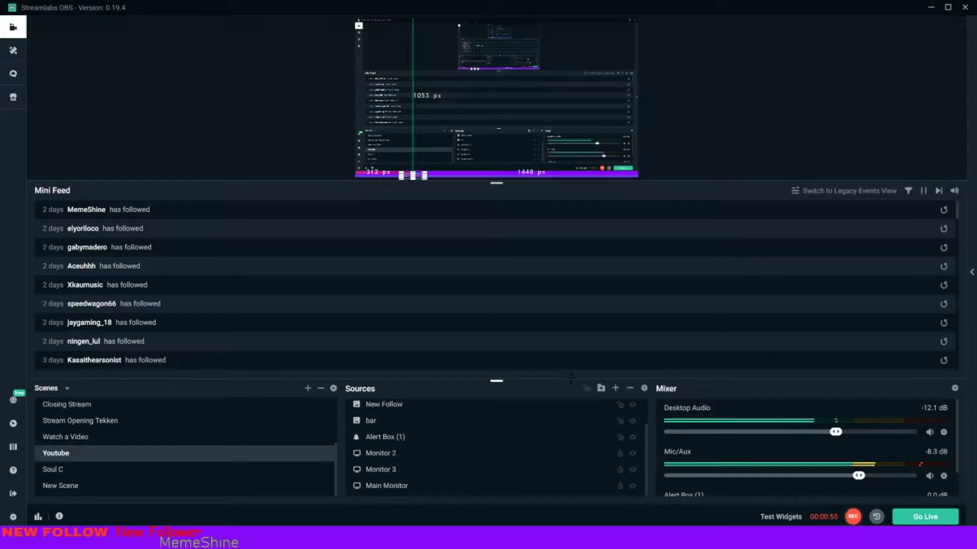
pyautogui.scroll(1, 449, 396)
pyautogui.scroll(1, 439, 412)
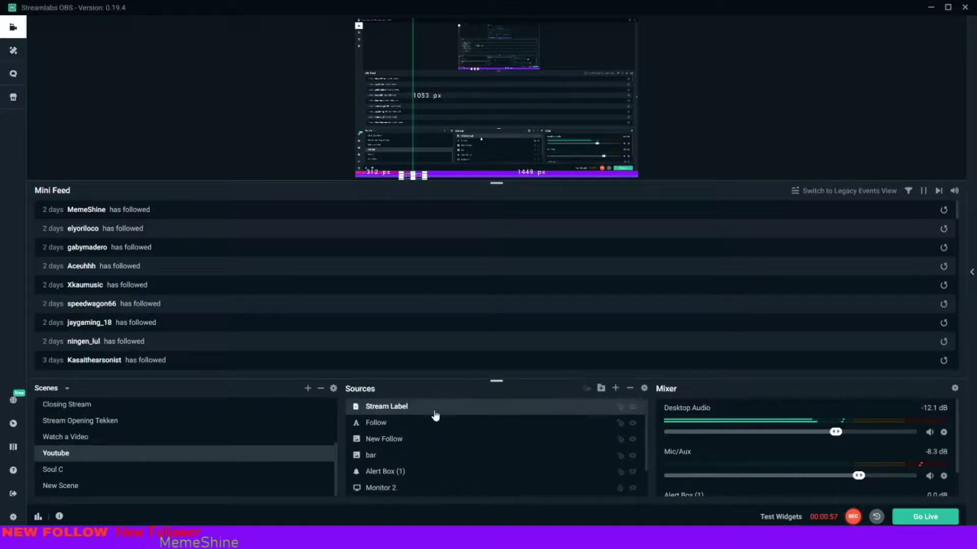
# Change the Stream Label font to bold Cambria and save.
pyautogui.rightClick(435, 407)
pyautogui.click(476, 332)
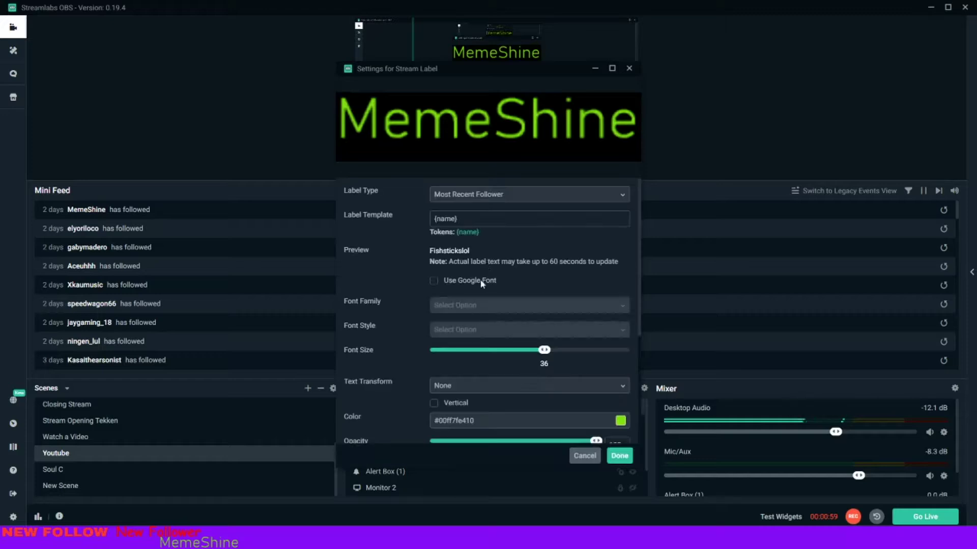
pyautogui.click(490, 332)
pyautogui.click(485, 306)
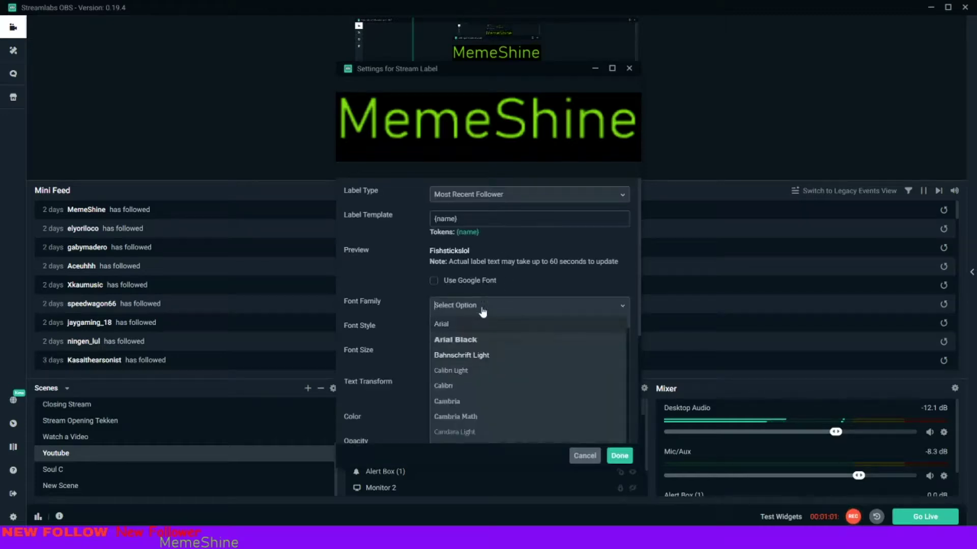
pyautogui.click(477, 404)
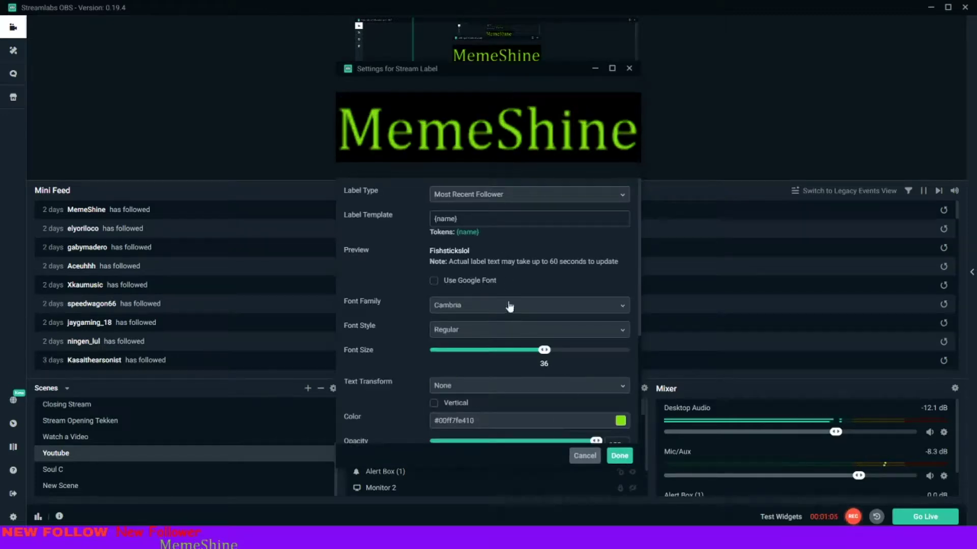
pyautogui.click(482, 329)
pyautogui.click(466, 381)
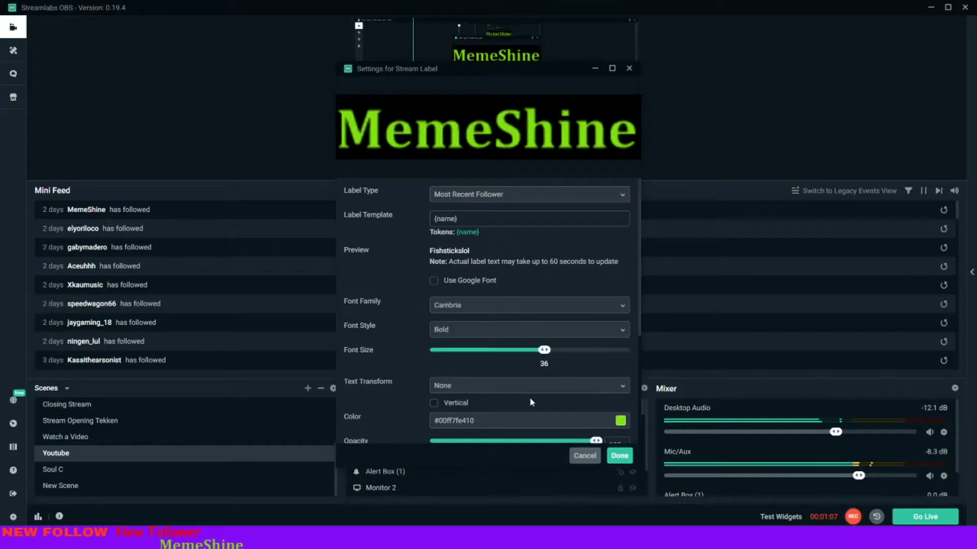
pyautogui.click(621, 457)
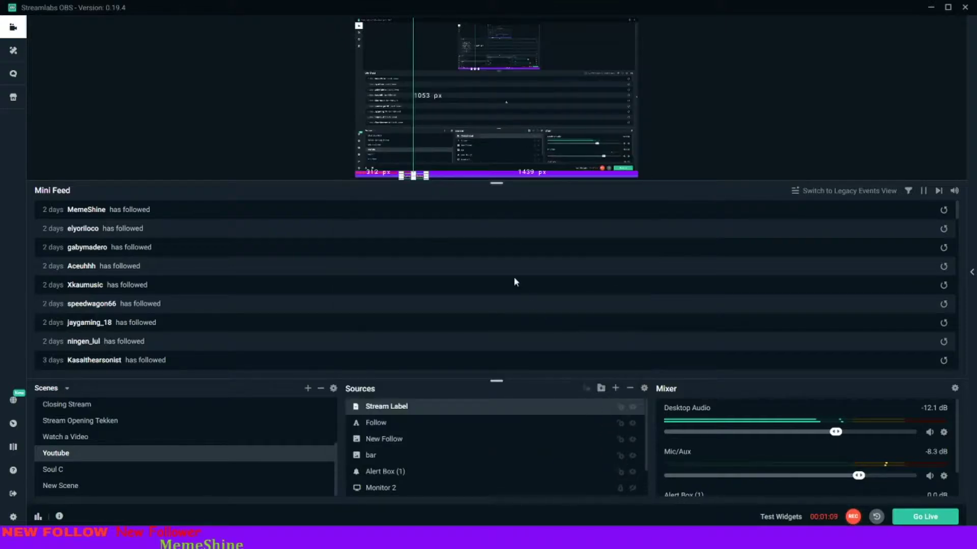
pyautogui.rightClick(542, 111)
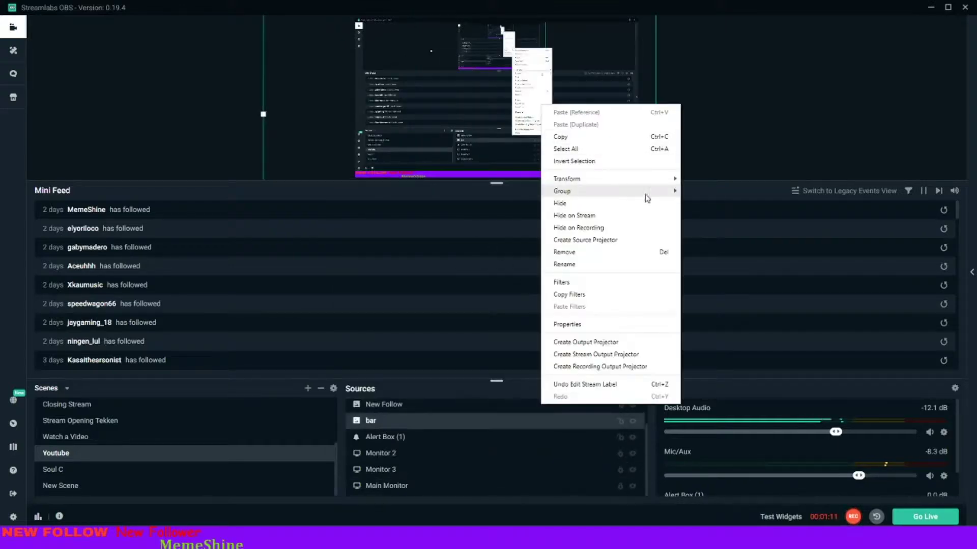
pyautogui.rightClick(713, 120)
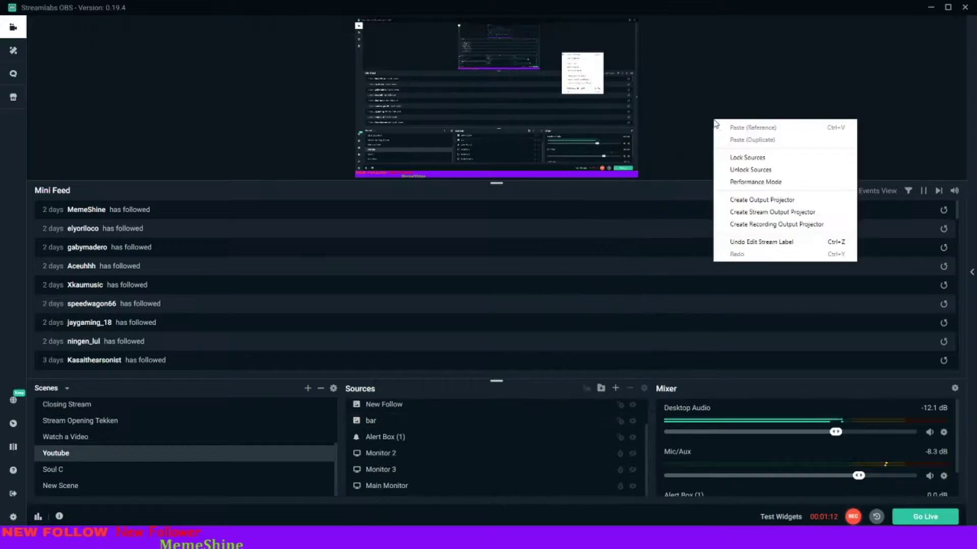
pyautogui.click(763, 200)
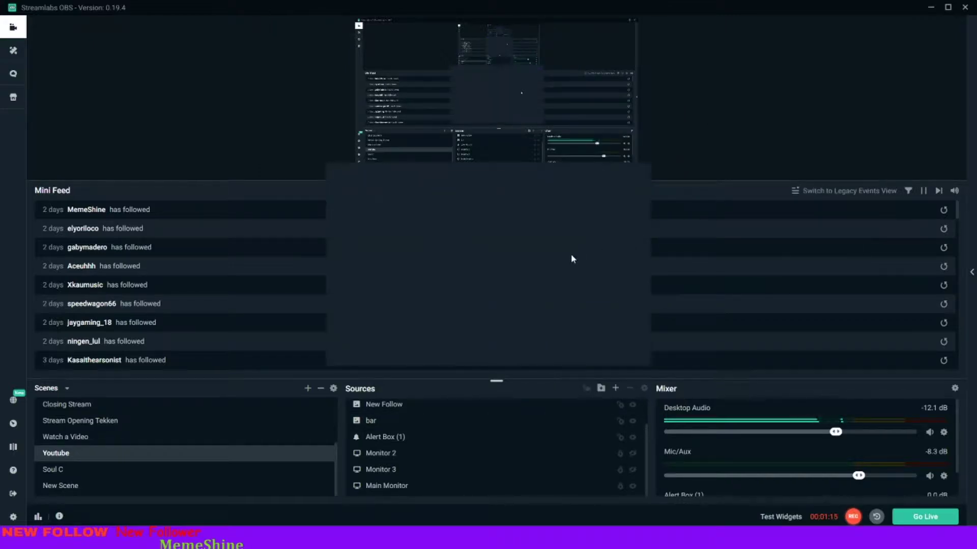
pyautogui.click(511, 189)
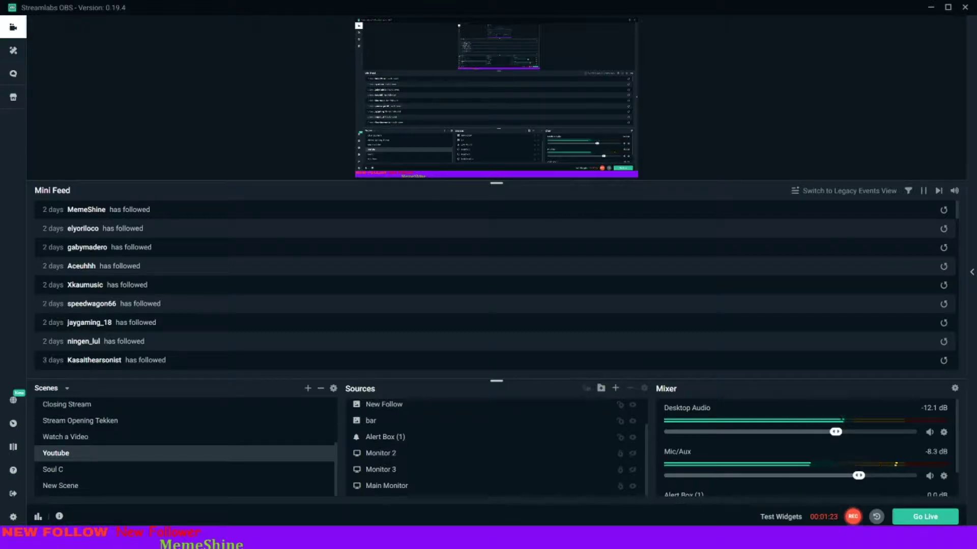
pyautogui.scroll(2, 467, 457)
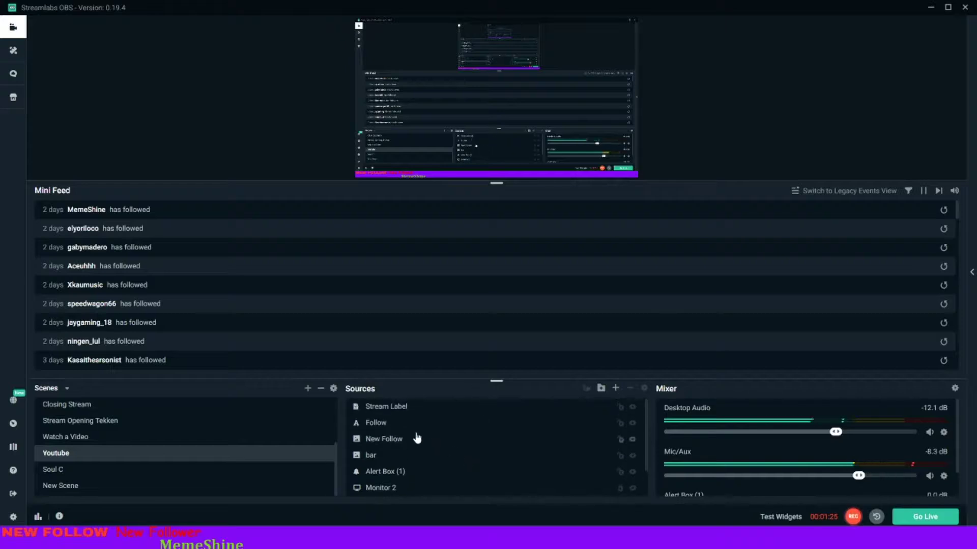
pyautogui.click(412, 407)
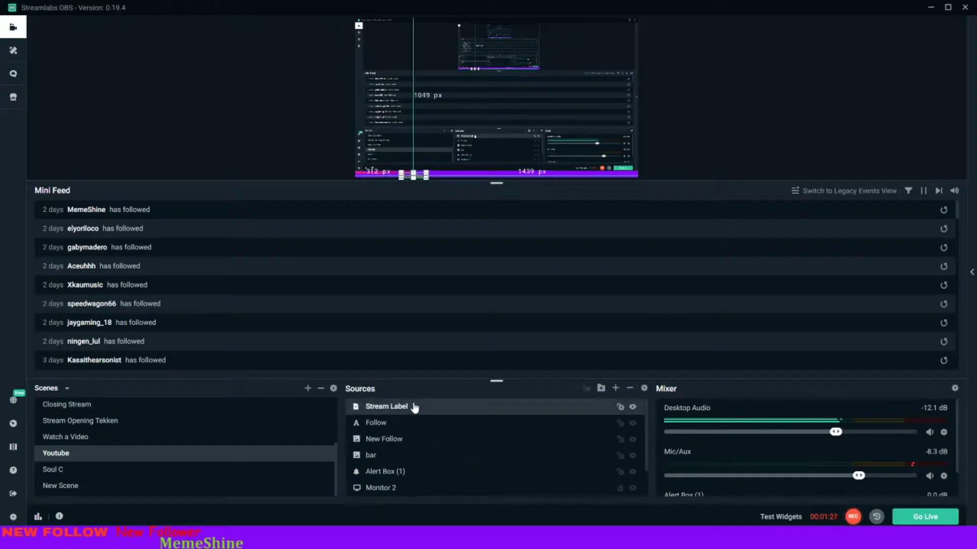
pyautogui.scroll(-1, 412, 407)
pyautogui.scroll(-1, 413, 407)
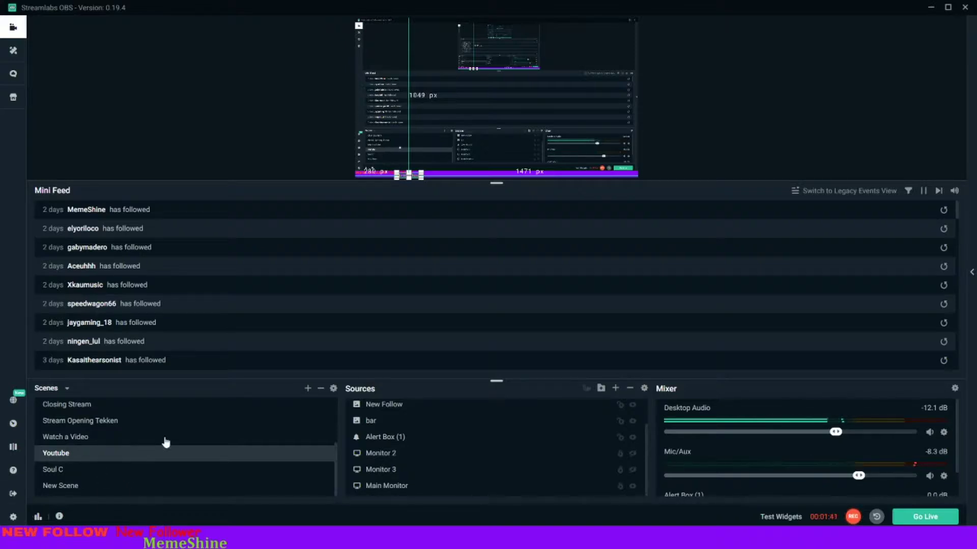
# Add a brand-new Media Source to the Youtube scene.
pyautogui.click(615, 389)
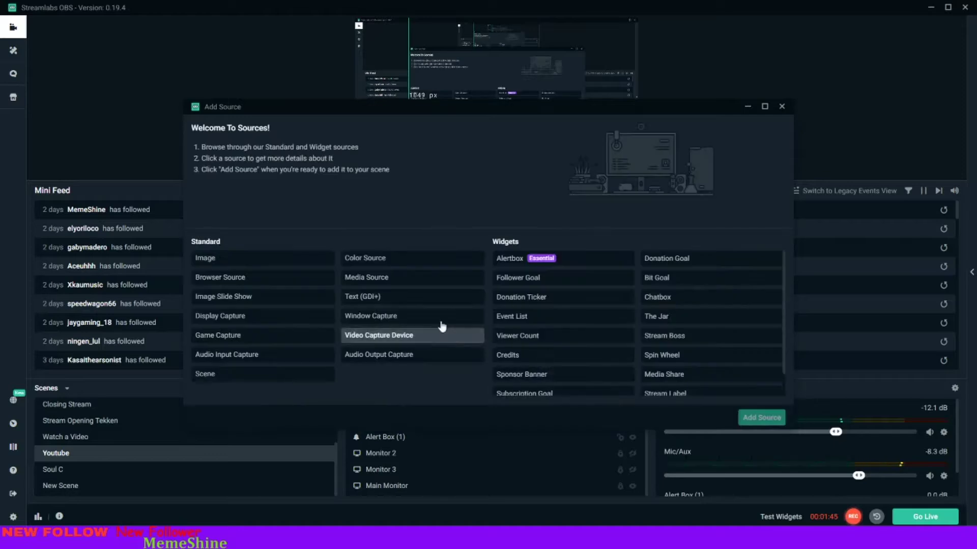
pyautogui.click(374, 279)
pyautogui.click(756, 418)
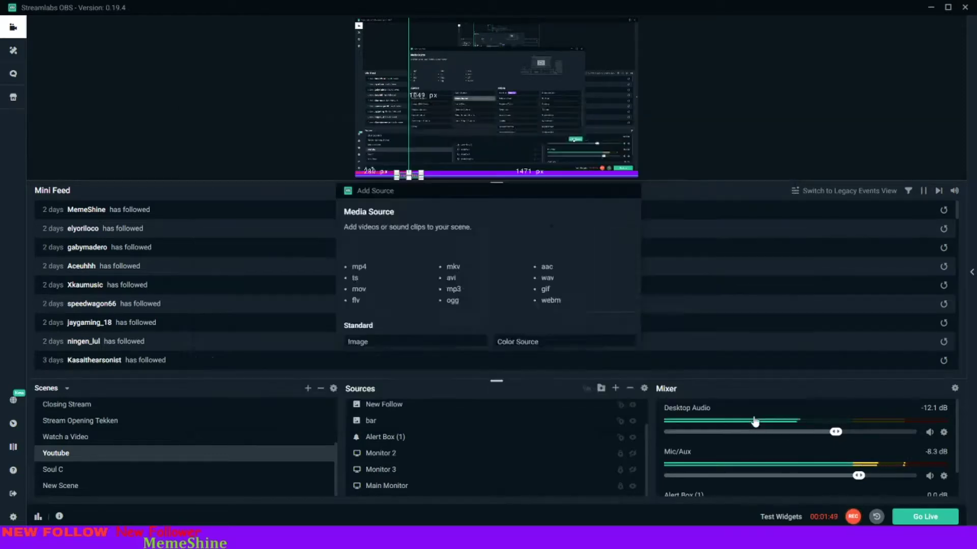
pyautogui.click(441, 333)
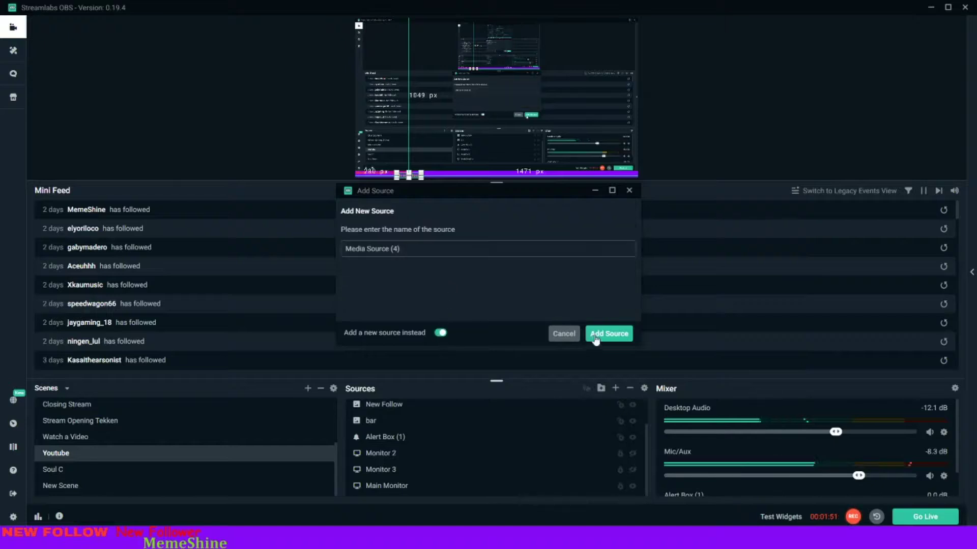
pyautogui.click(607, 333)
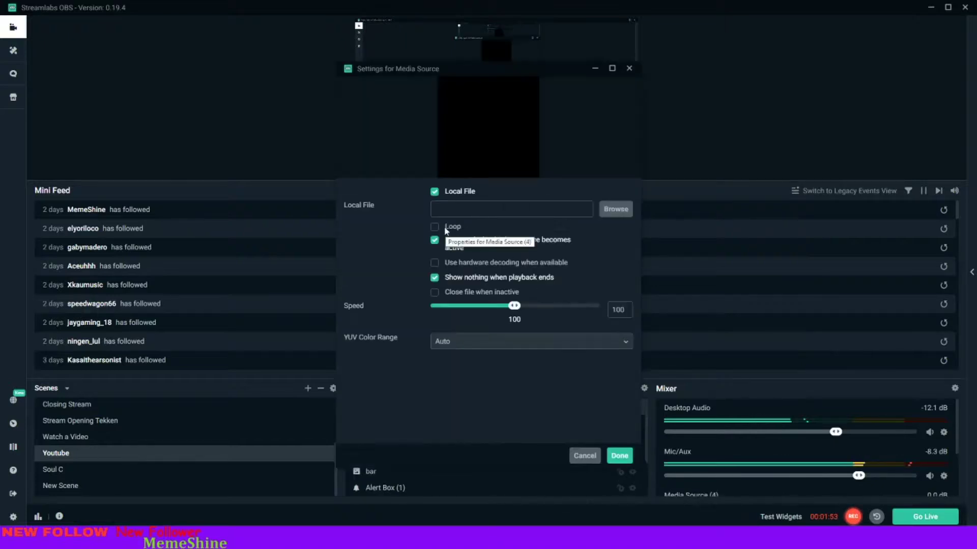
# Set the media source to loop the Pikachu GIF from Stream Stuff > Gif.
pyautogui.click(434, 227)
pyautogui.click(616, 210)
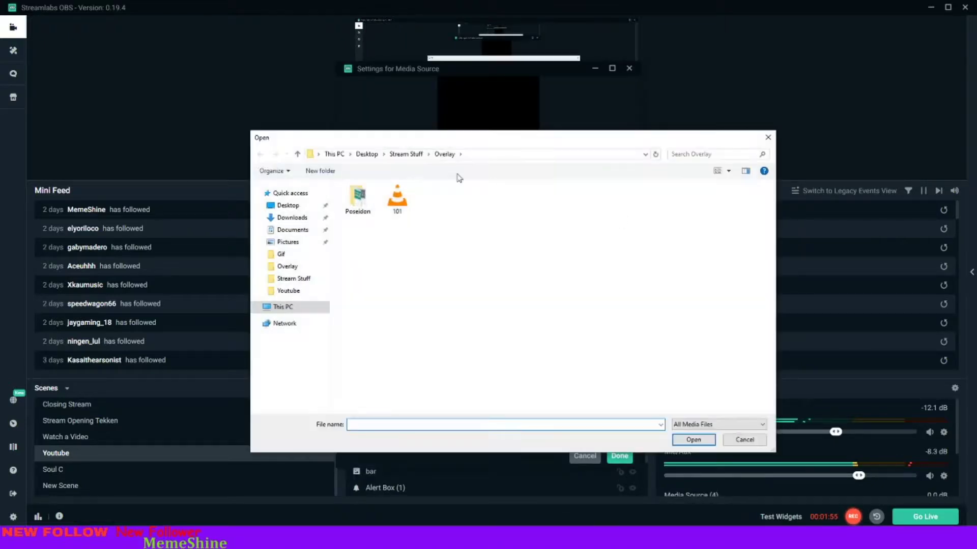
pyautogui.click(294, 278)
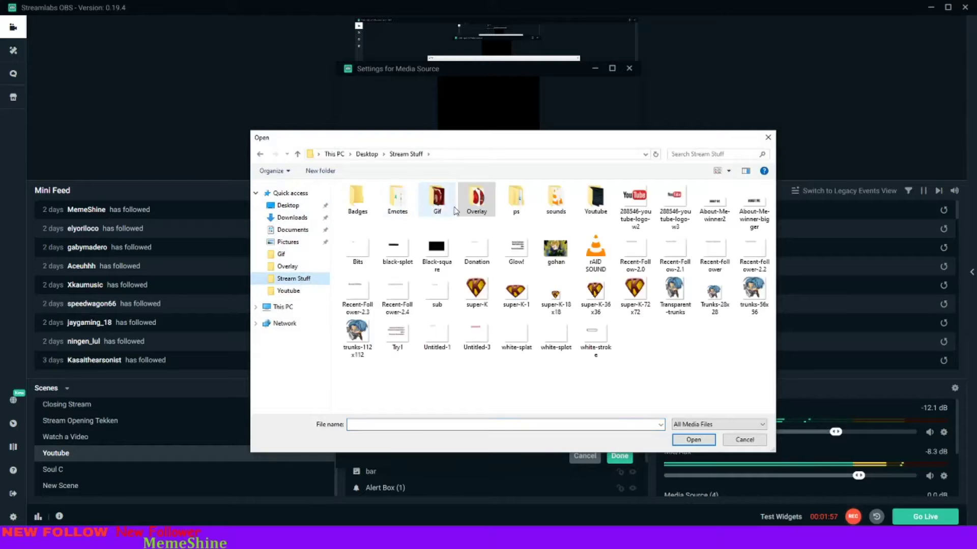
pyautogui.doubleClick(437, 200)
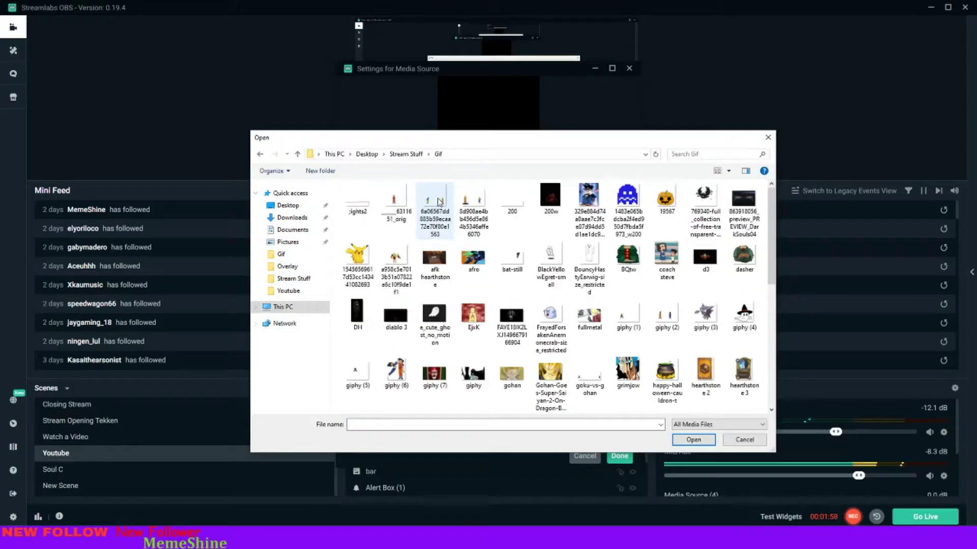
pyautogui.click(357, 260)
pyautogui.click(693, 440)
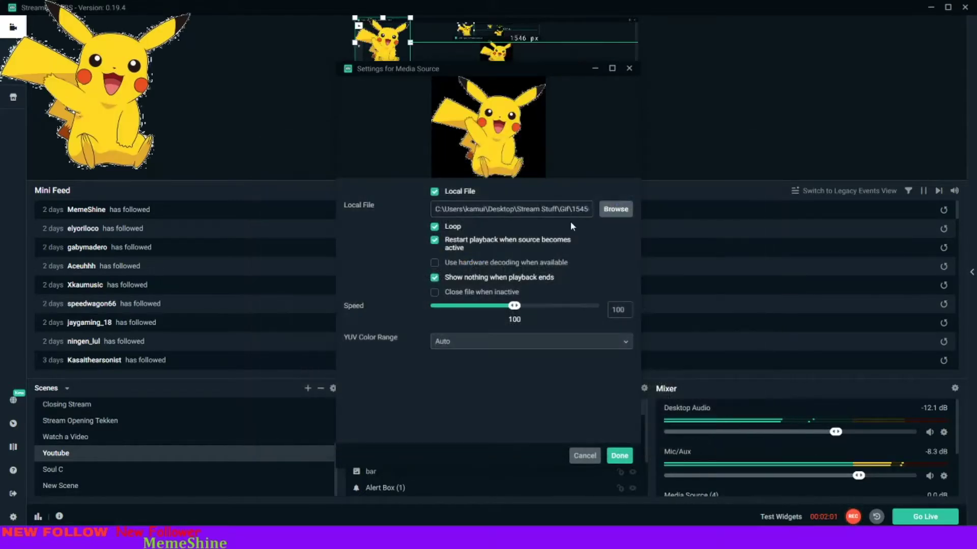
pyautogui.click(619, 455)
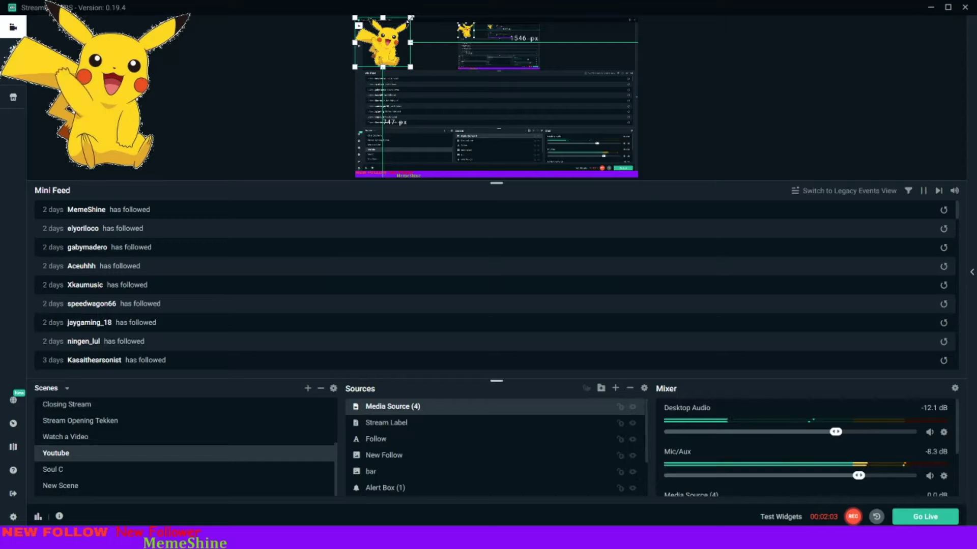
# Shrink the Pikachu GIF to a small size in the lower-left corner.
pyautogui.moveTo(411, 16)
pyautogui.mouseDown()
pyautogui.moveTo(376, 49)
pyautogui.moveTo(370, 165)
pyautogui.mouseUp()
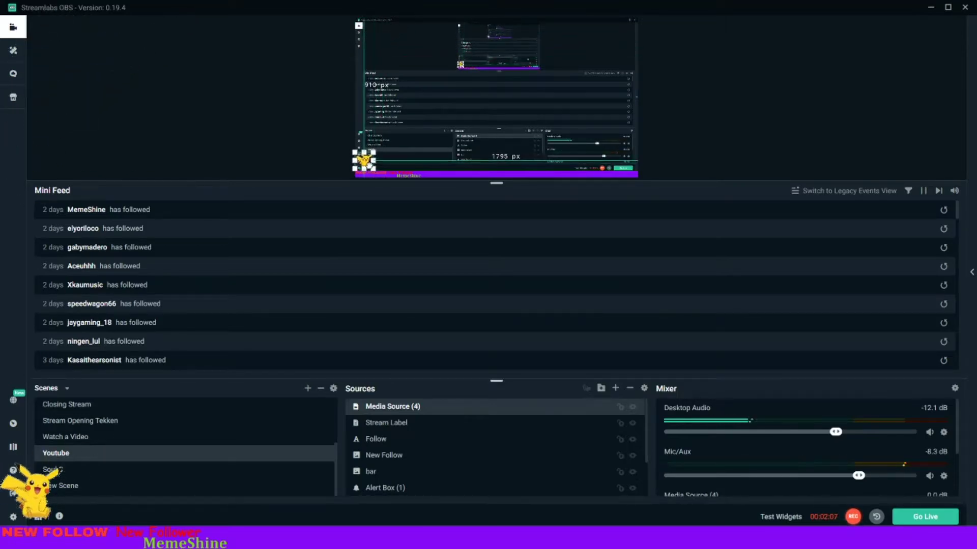
pyautogui.click(708, 130)
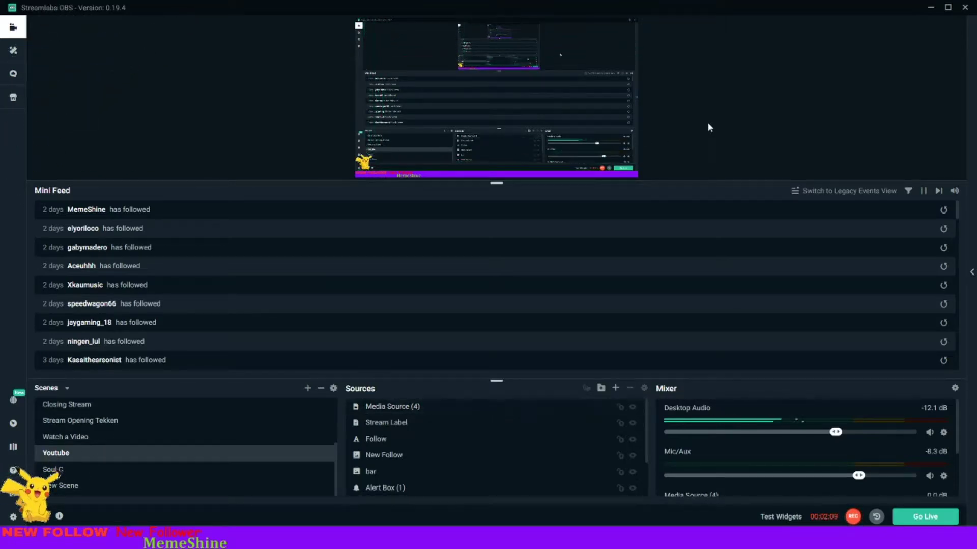
pyautogui.click(616, 389)
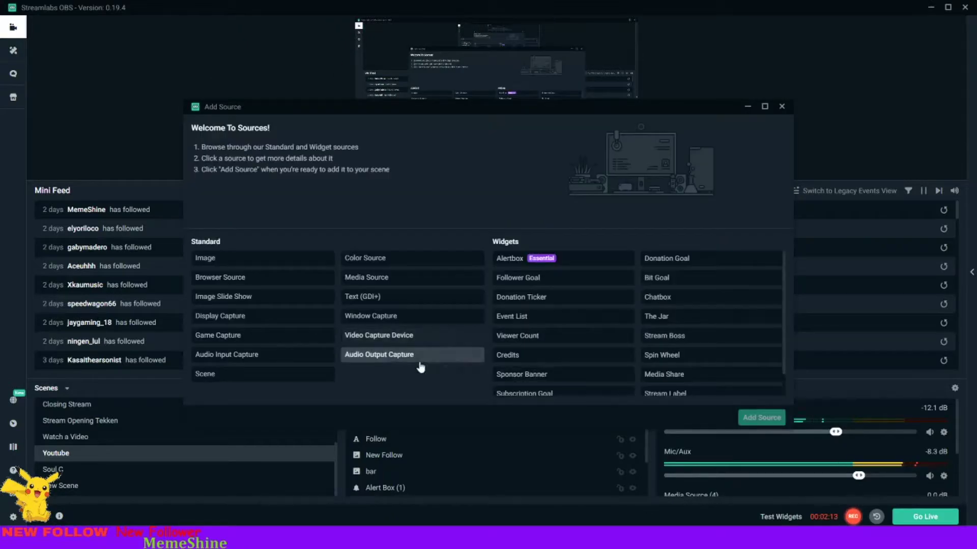
# Create a brand-new Game Capture source in the Youtube scene.
pyautogui.click(243, 337)
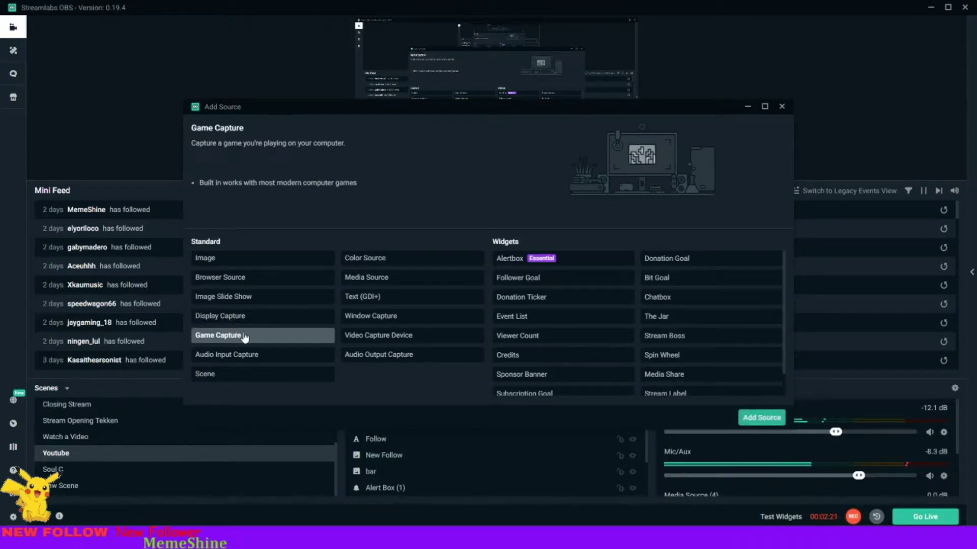
pyautogui.click(761, 418)
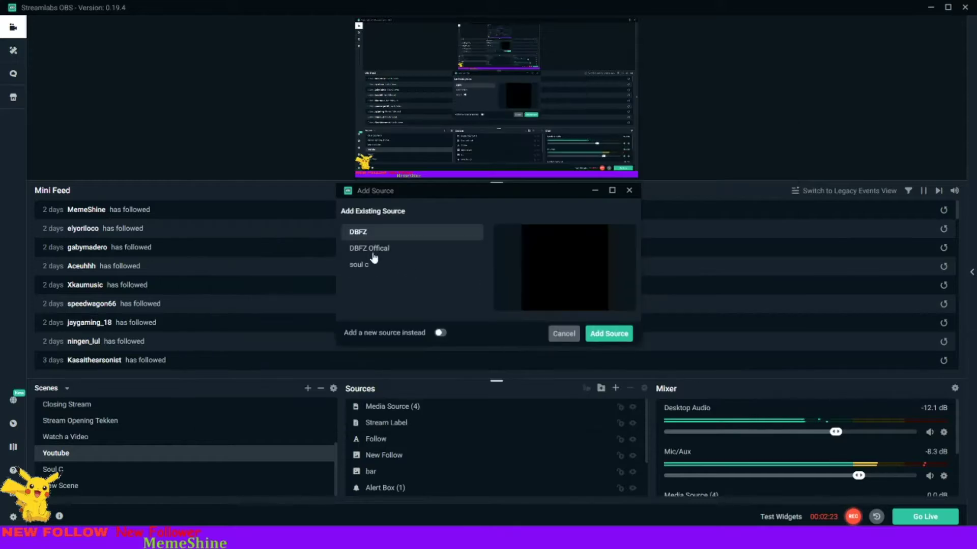
pyautogui.click(441, 333)
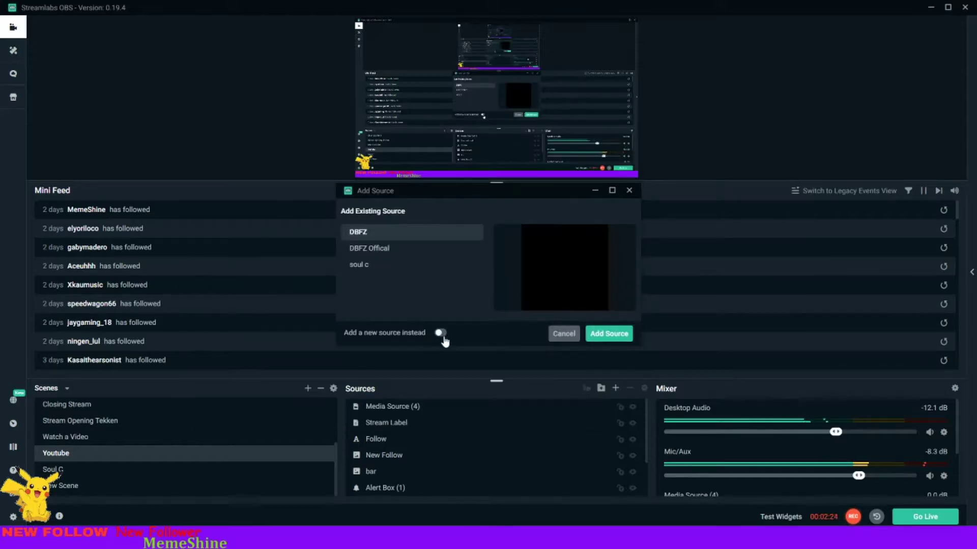
pyautogui.click(610, 334)
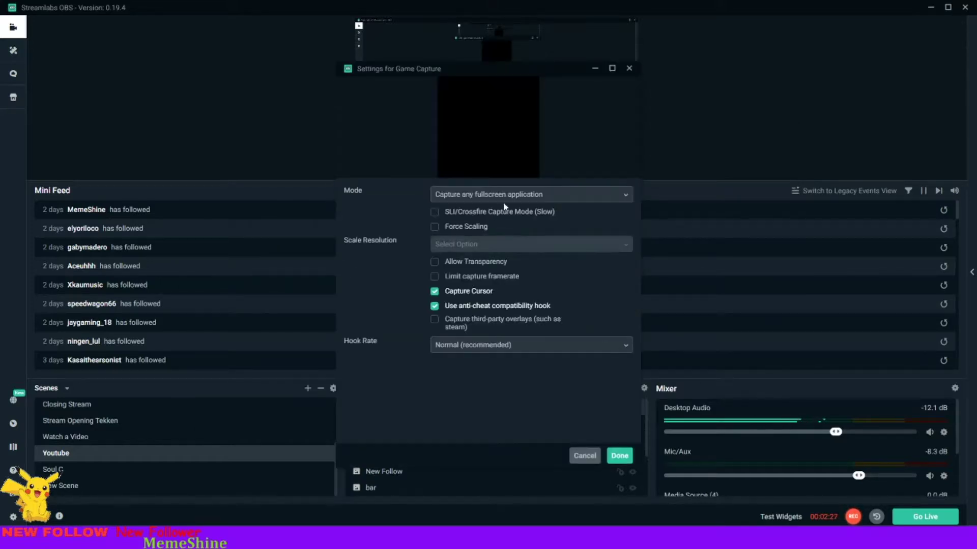
# Try the Game Capture fullscreen and specific-window modes, then close its settings.
pyautogui.click(505, 200)
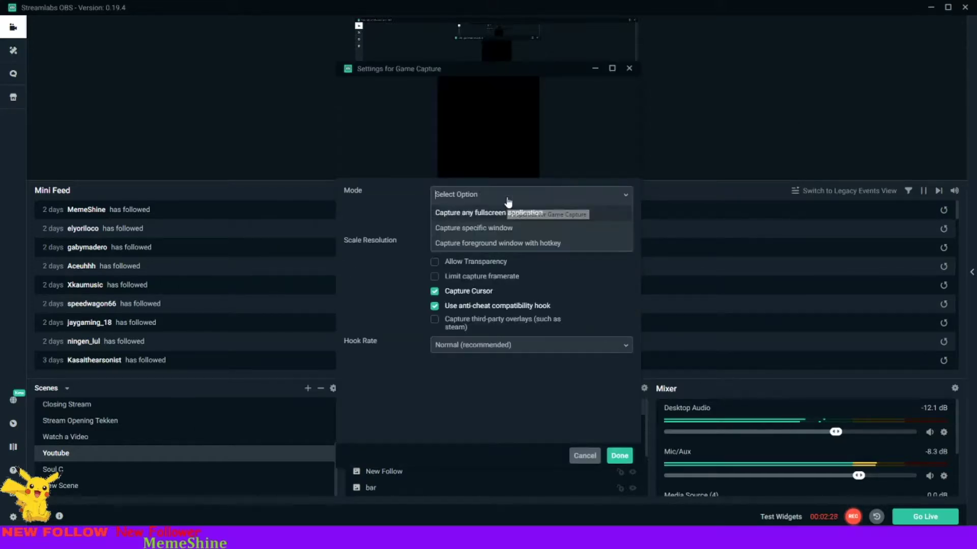
pyautogui.click(534, 228)
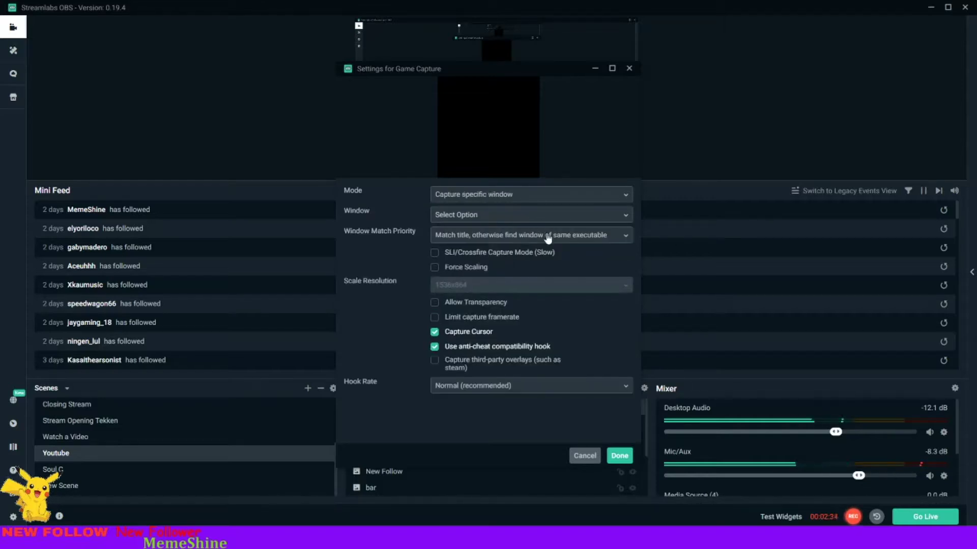
pyautogui.click(548, 238)
pyautogui.click(547, 218)
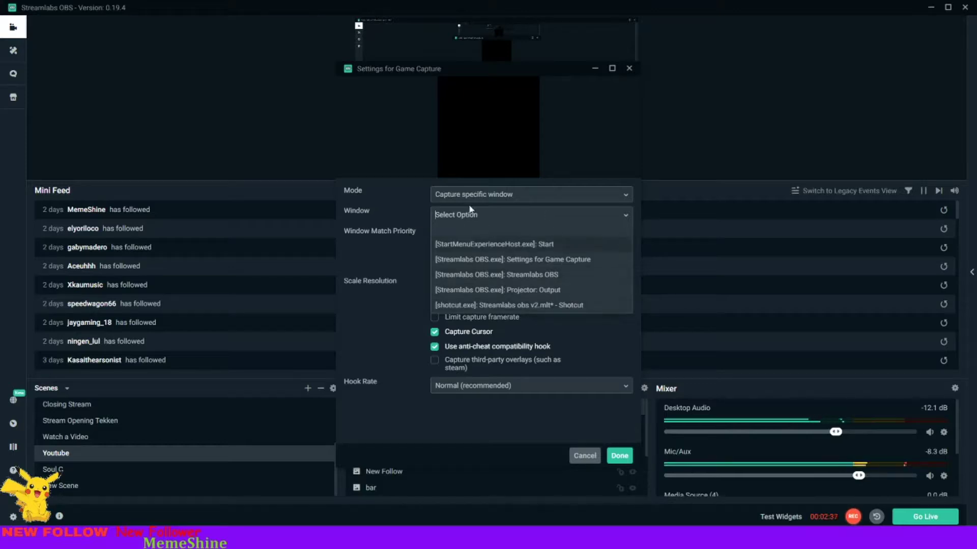
pyautogui.click(496, 195)
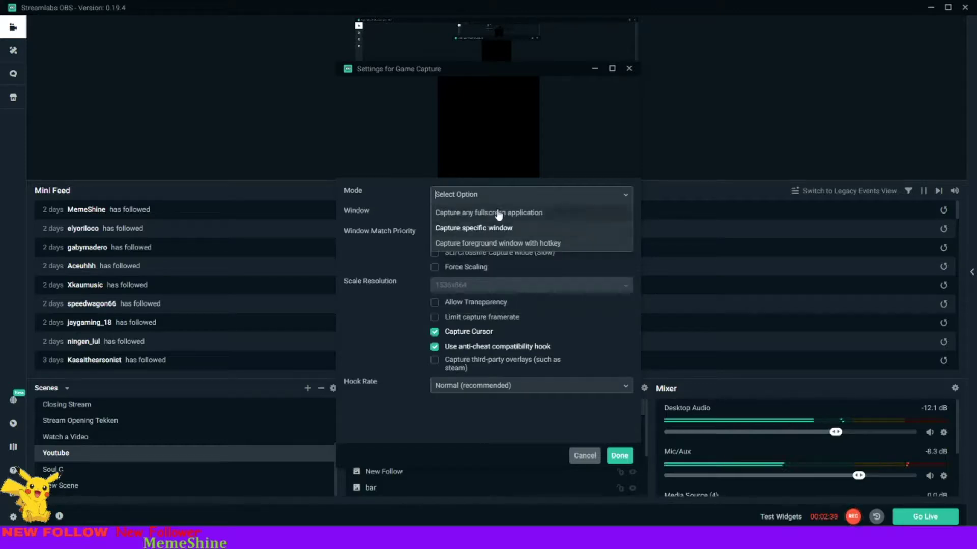
pyautogui.click(500, 214)
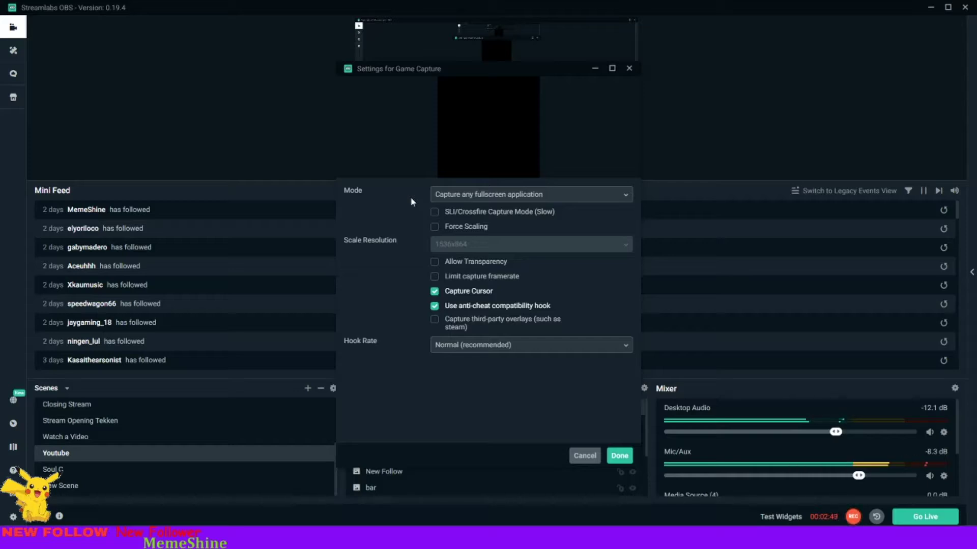
pyautogui.click(486, 197)
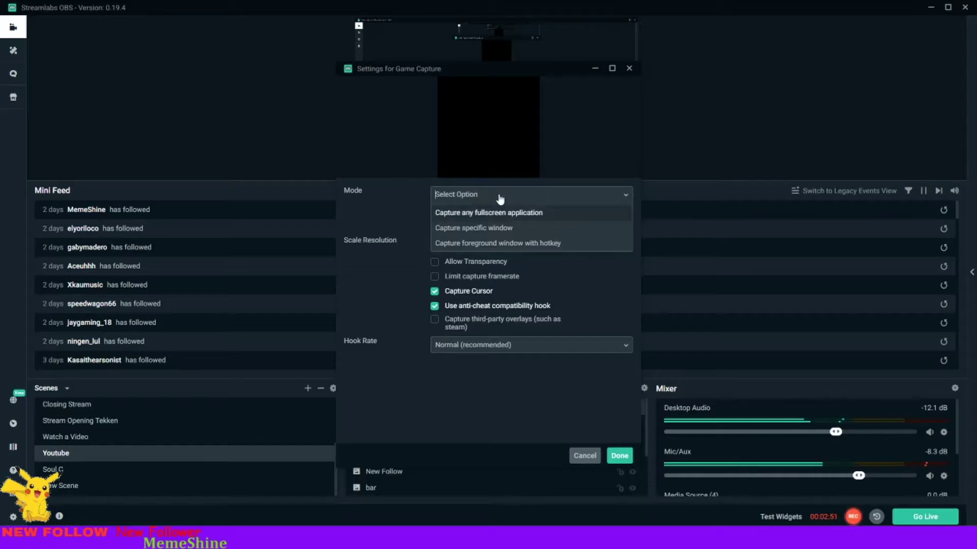
pyautogui.click(503, 224)
pyautogui.click(519, 215)
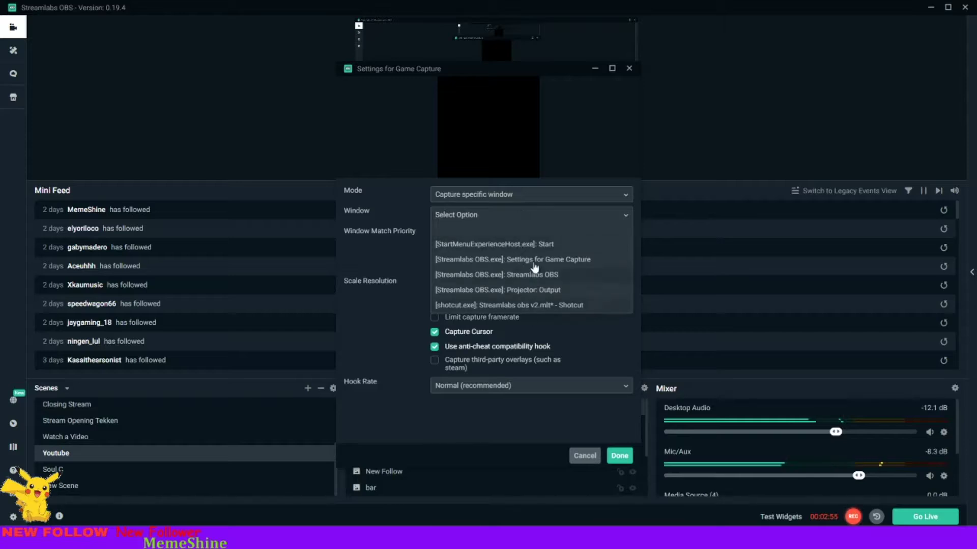
pyautogui.click(408, 259)
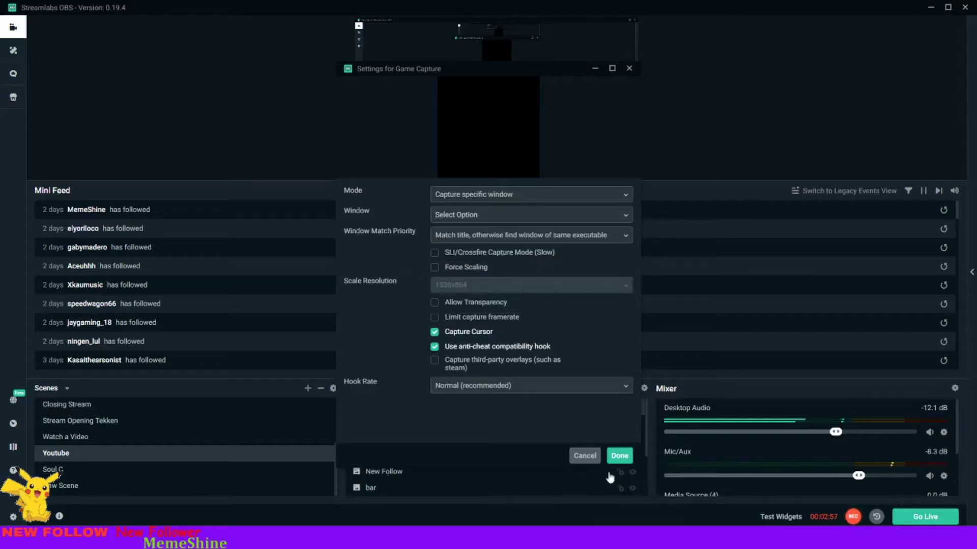
pyautogui.click(586, 458)
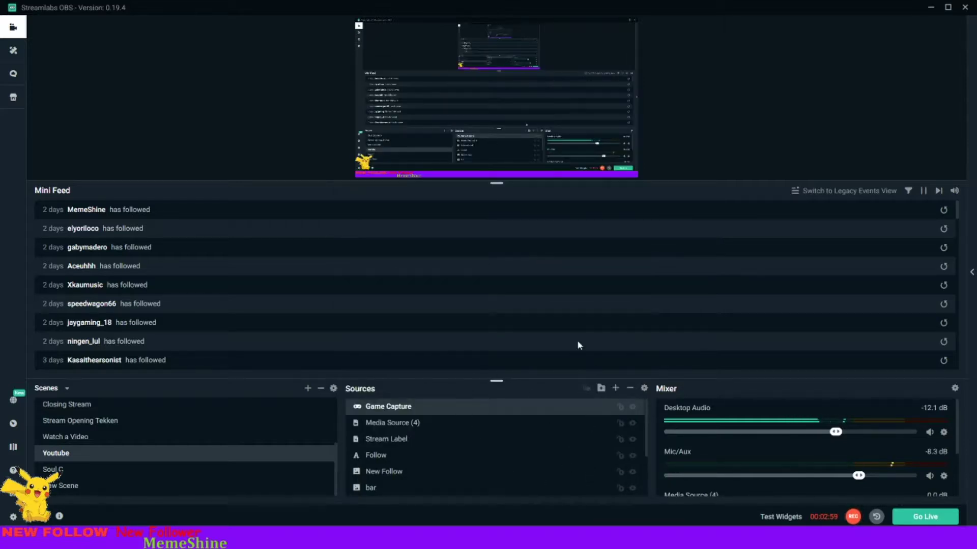
# Remove the Game Capture source from the scene.
pyautogui.rightClick(431, 412)
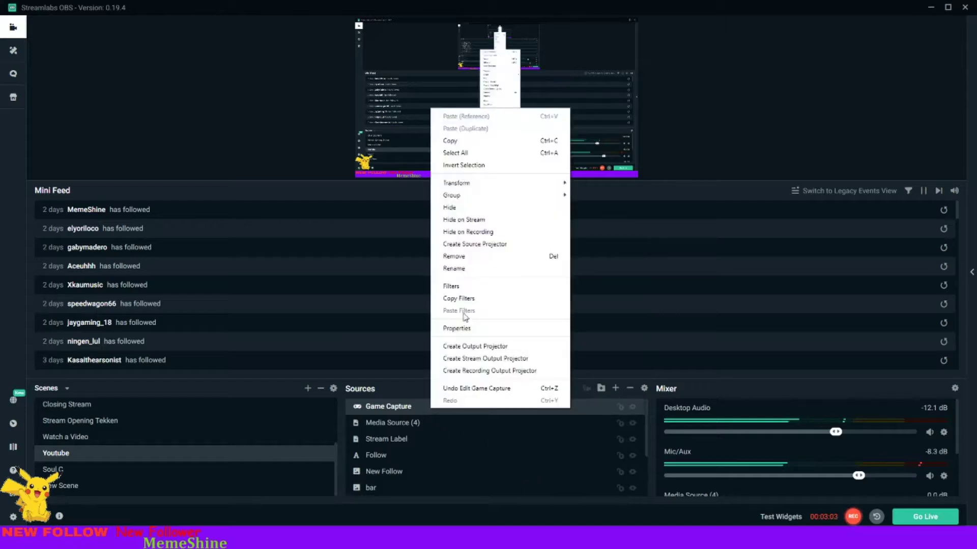
pyautogui.click(455, 256)
pyautogui.click(515, 272)
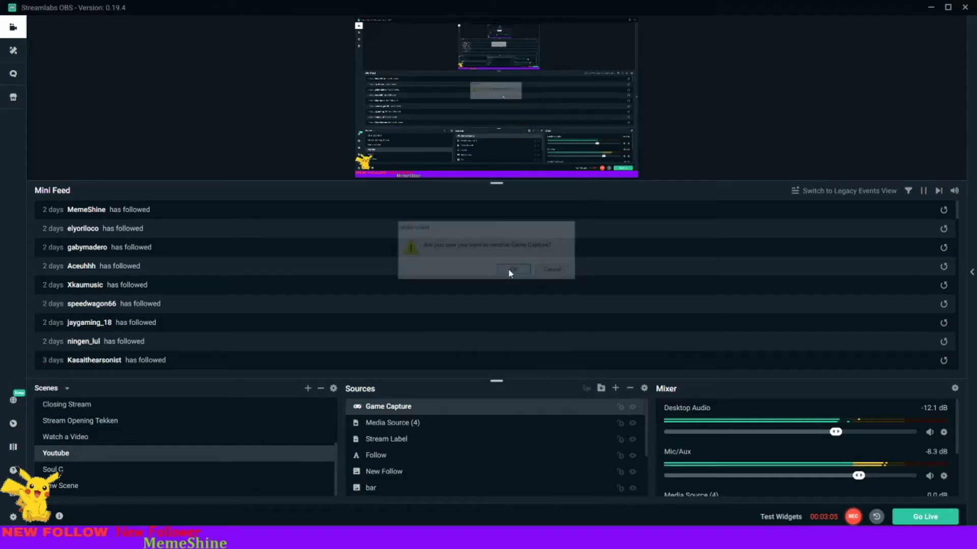
# Add a new Display Capture source capturing Display 1 (1920x1080).
pyautogui.click(616, 388)
pyautogui.click(244, 316)
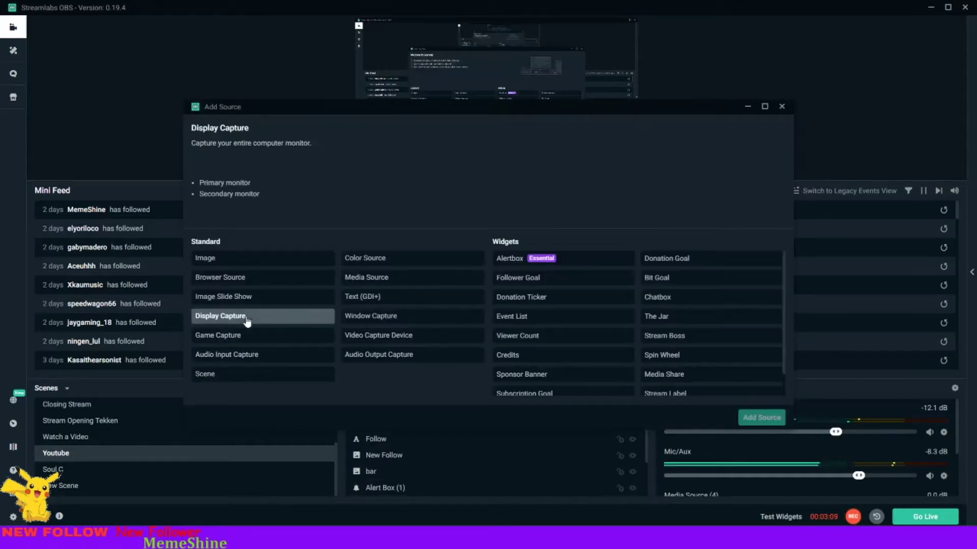
pyautogui.click(761, 418)
pyautogui.click(441, 333)
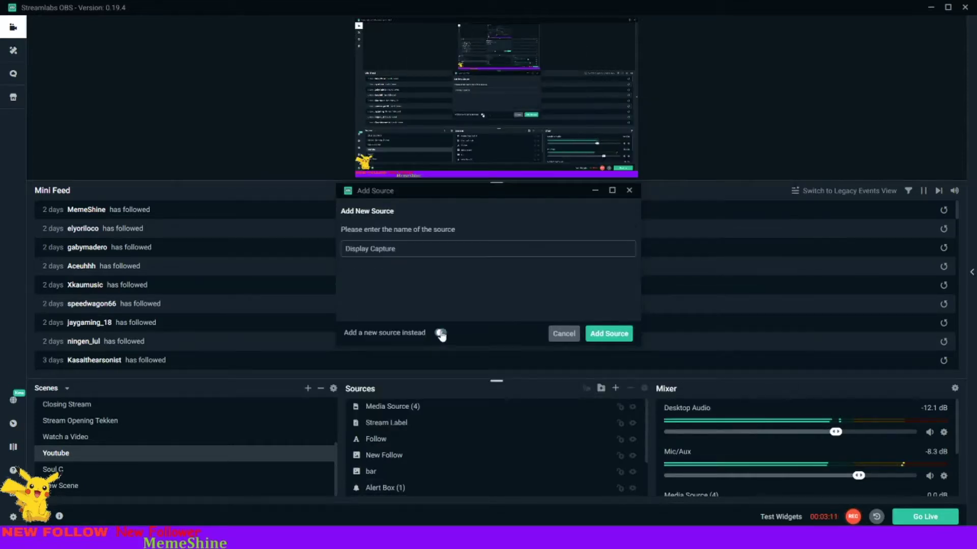
pyautogui.click(609, 334)
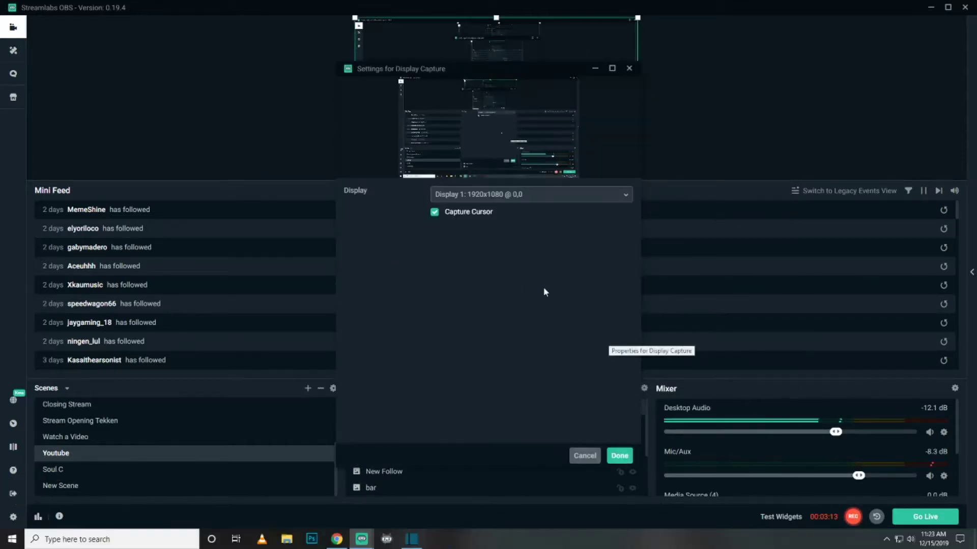
pyautogui.click(549, 197)
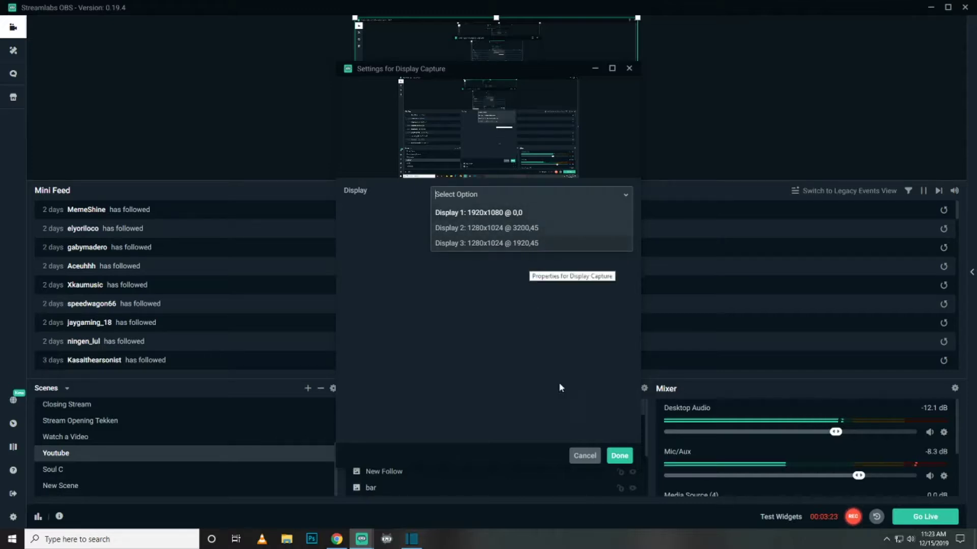
pyautogui.click(580, 456)
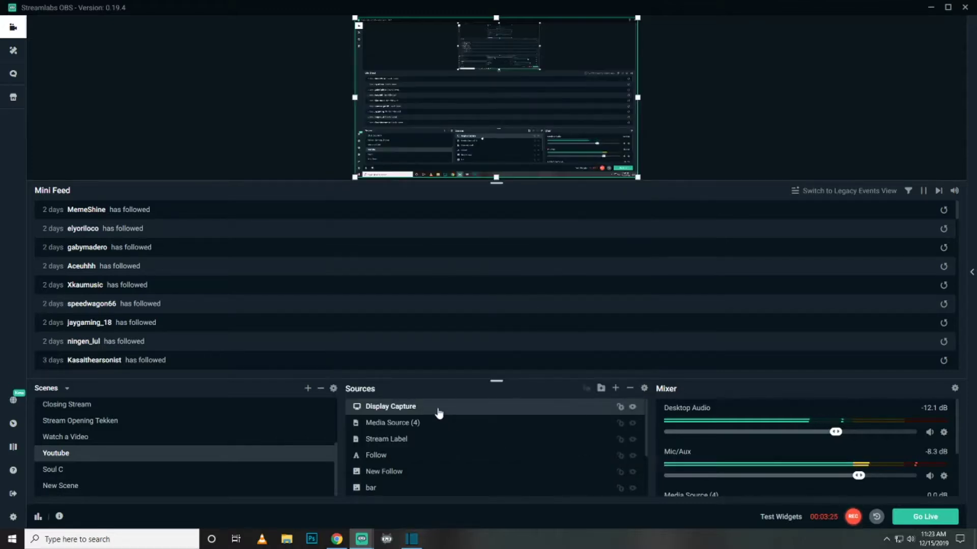
# Reopen the Display Capture properties and confirm them unchanged.
pyautogui.rightClick(436, 410)
pyautogui.click(471, 329)
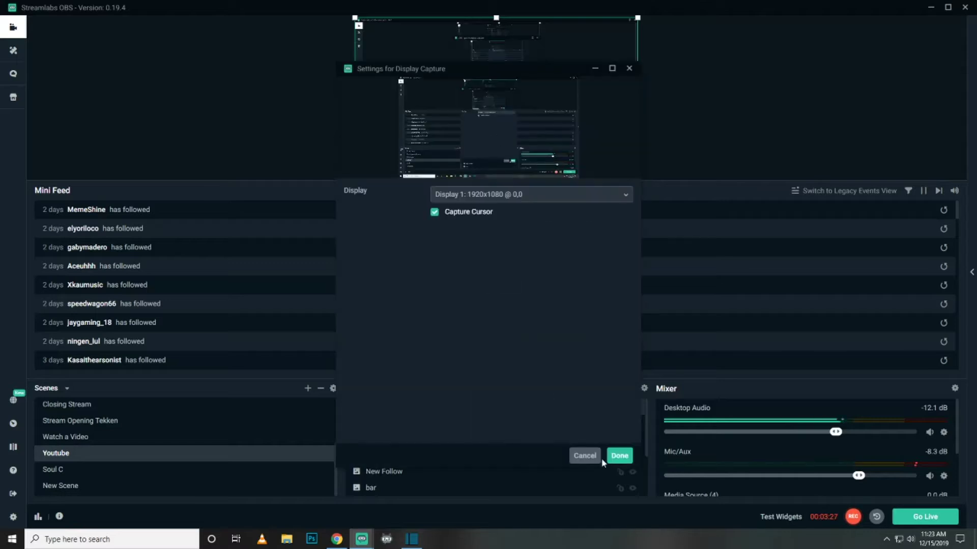
pyautogui.click(619, 456)
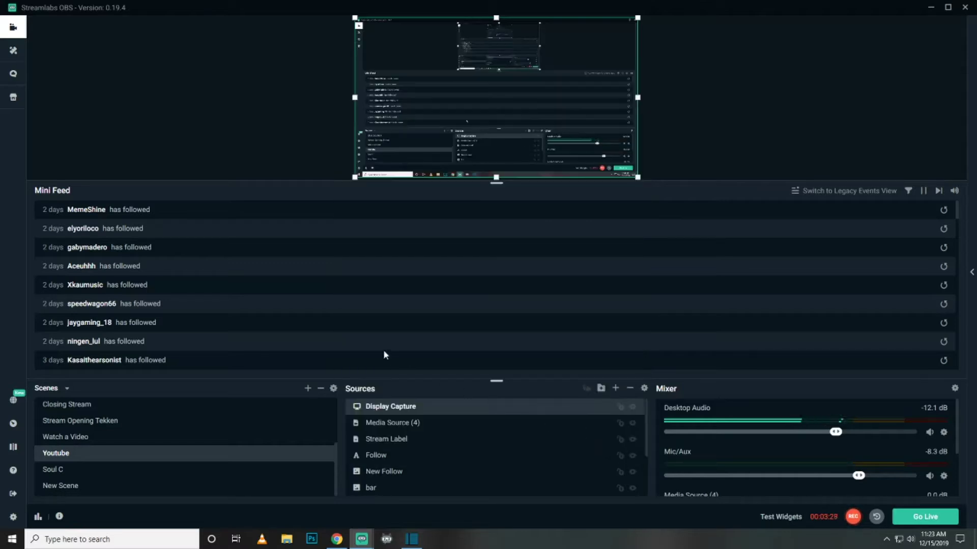
pyautogui.scroll(-3, 438, 442)
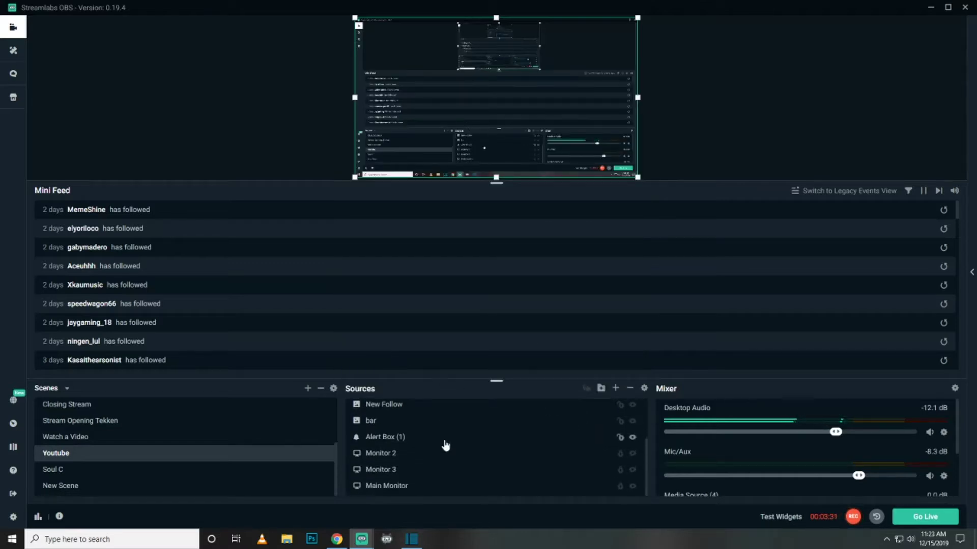
pyautogui.scroll(3, 449, 452)
pyautogui.scroll(-3, 450, 455)
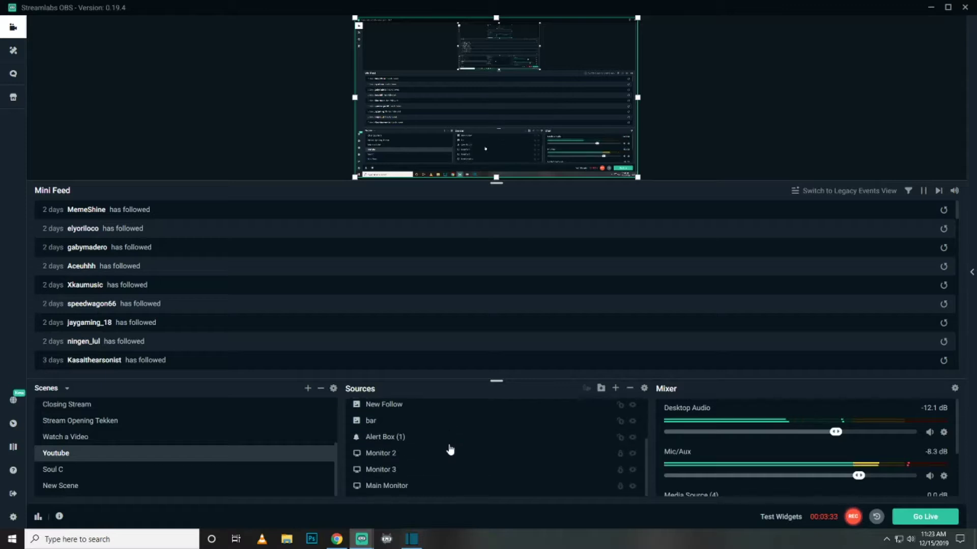
# Select the Monitor 3, Main Monitor and Monitor 2 sources, then reopen the Add Source chooser.
pyautogui.click(382, 456)
pyautogui.click(384, 471)
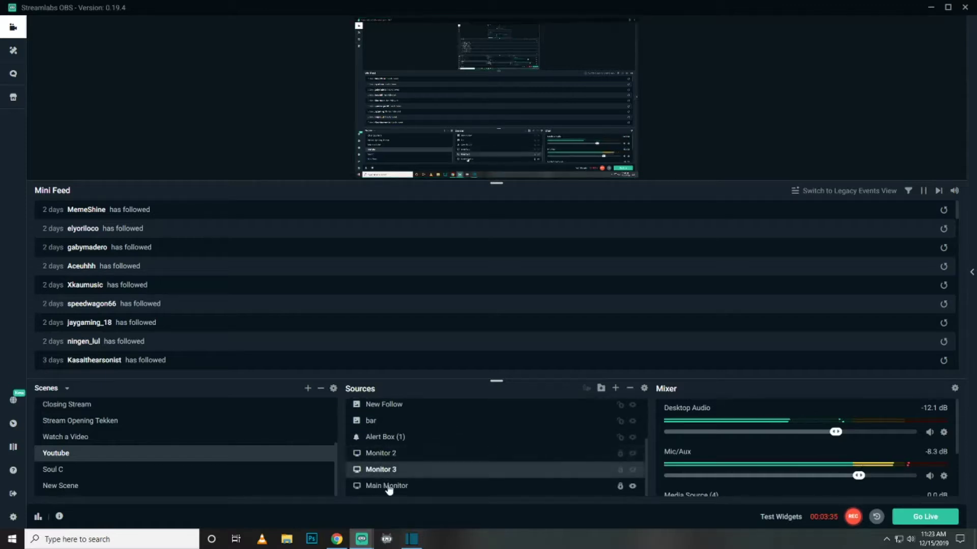
pyautogui.click(388, 470)
pyautogui.click(389, 456)
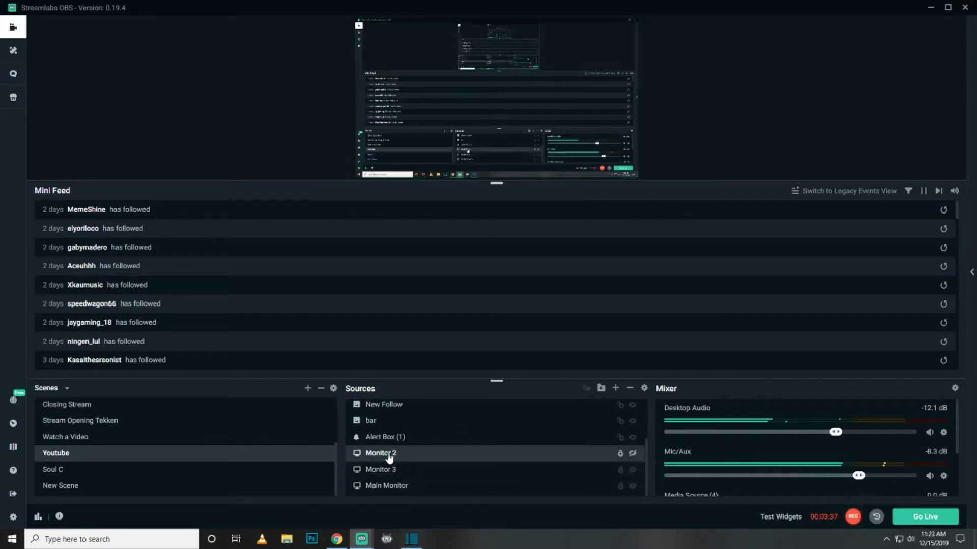
pyautogui.scroll(3, 467, 471)
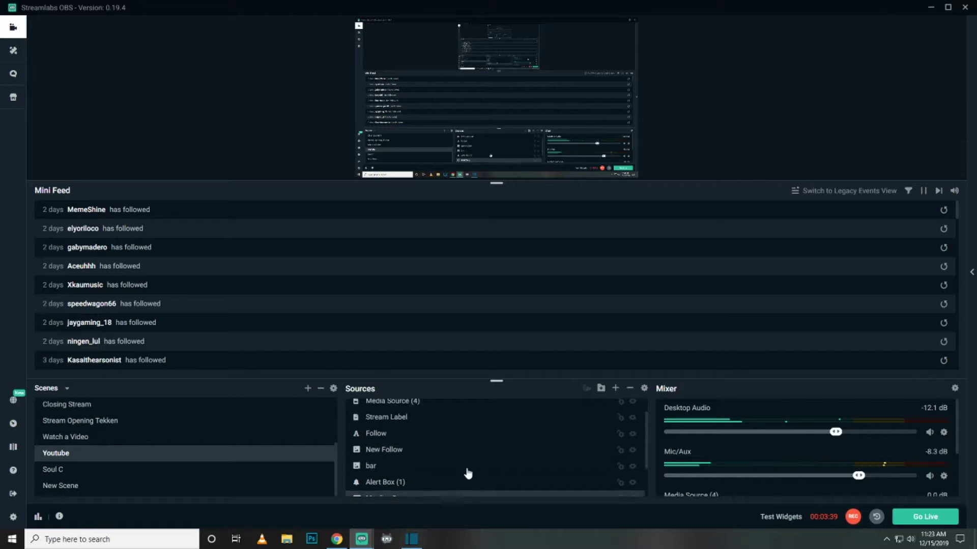
pyautogui.click(616, 388)
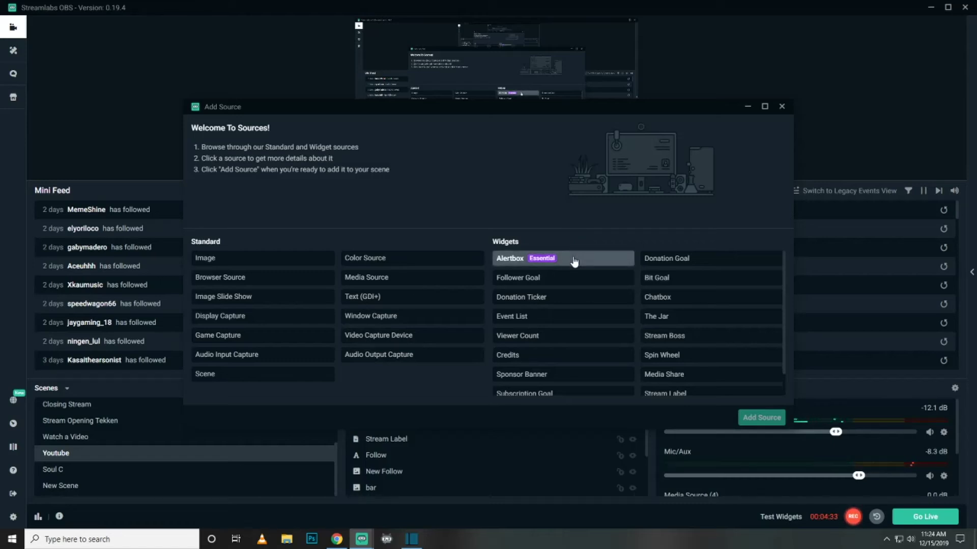
pyautogui.scroll(-1, 574, 262)
pyautogui.scroll(1, 566, 271)
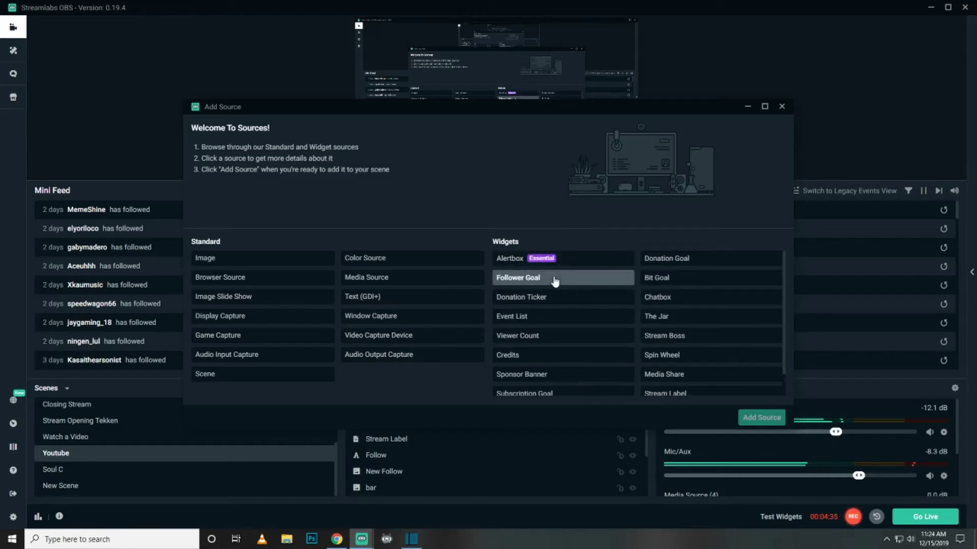
pyautogui.scroll(-1, 575, 329)
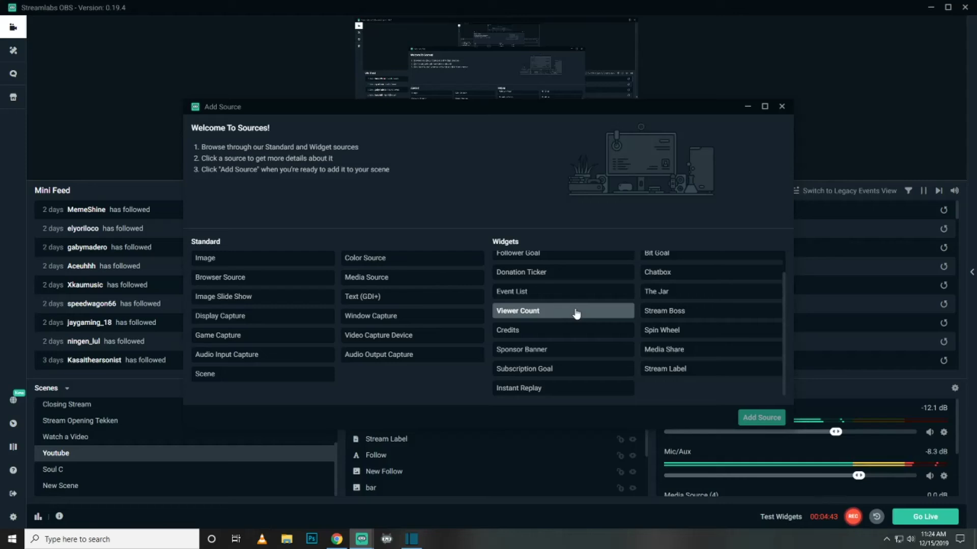
pyautogui.scroll(1, 584, 335)
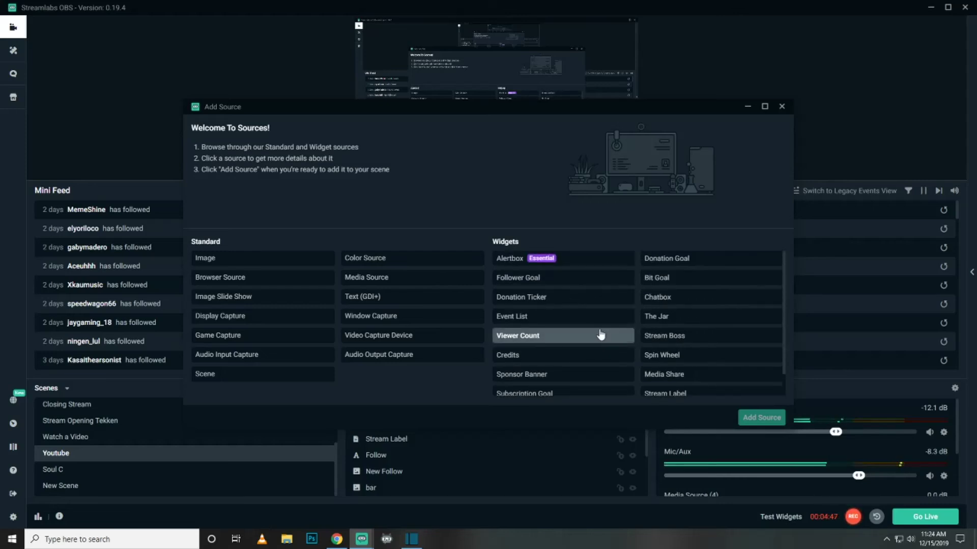
# Close the Add Source window without adding a widget or source.
pyautogui.click(781, 106)
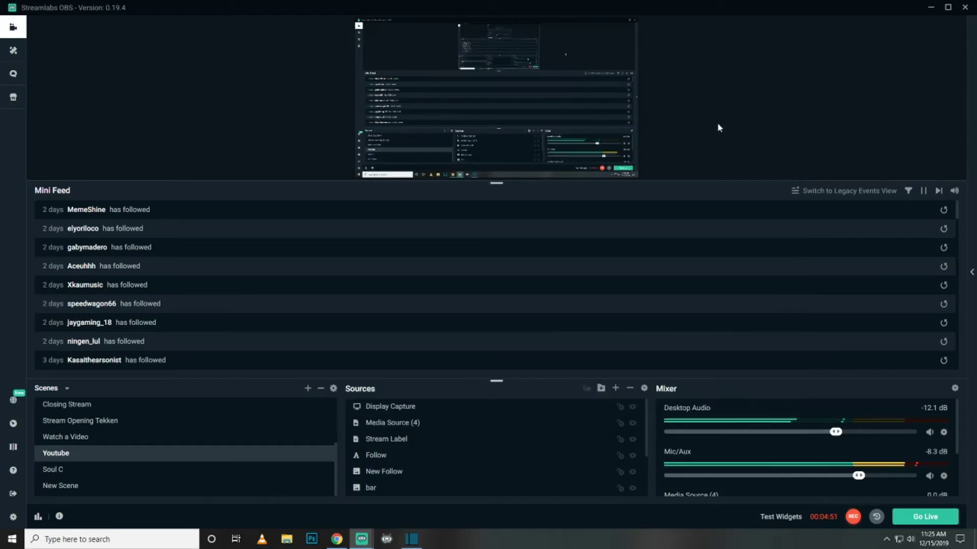